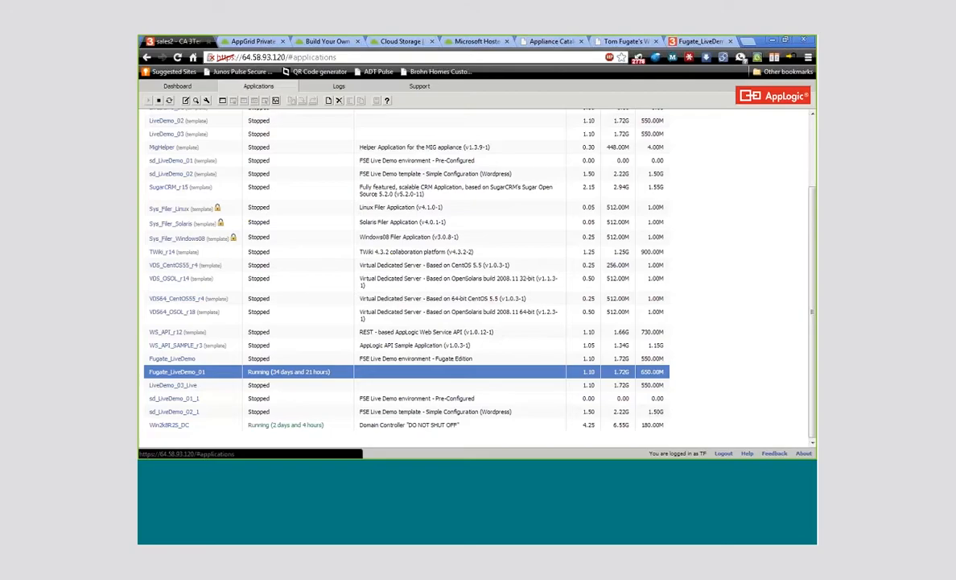
# - Review the documentation of the BackupHelper_r2 template, including its infrastructure diagram, and return to the application list
pyautogui.moveTo(814, 222); pyautogui.dragTo(814, 159)
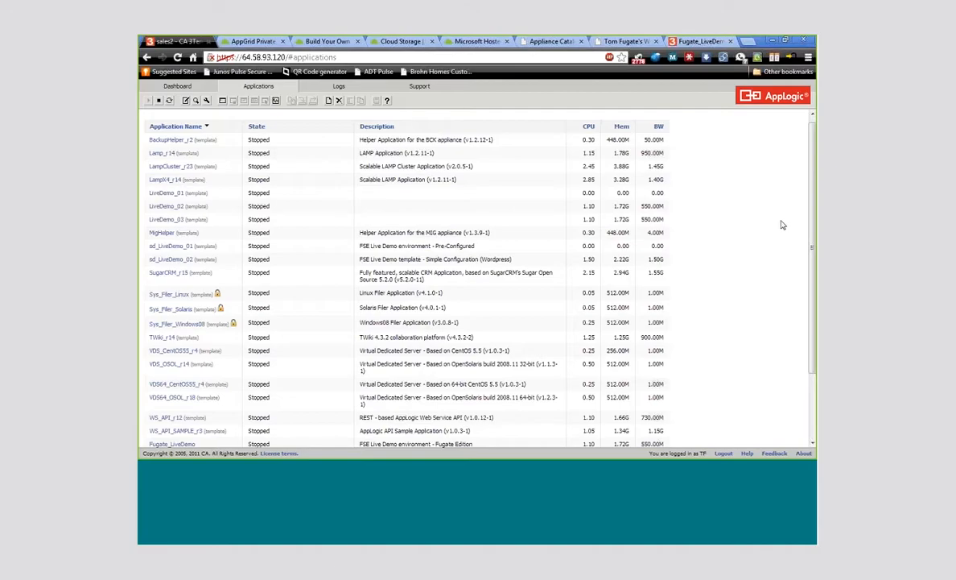
pyautogui.scroll(-2, 783, 224)
pyautogui.scroll(-1, 479, 278)
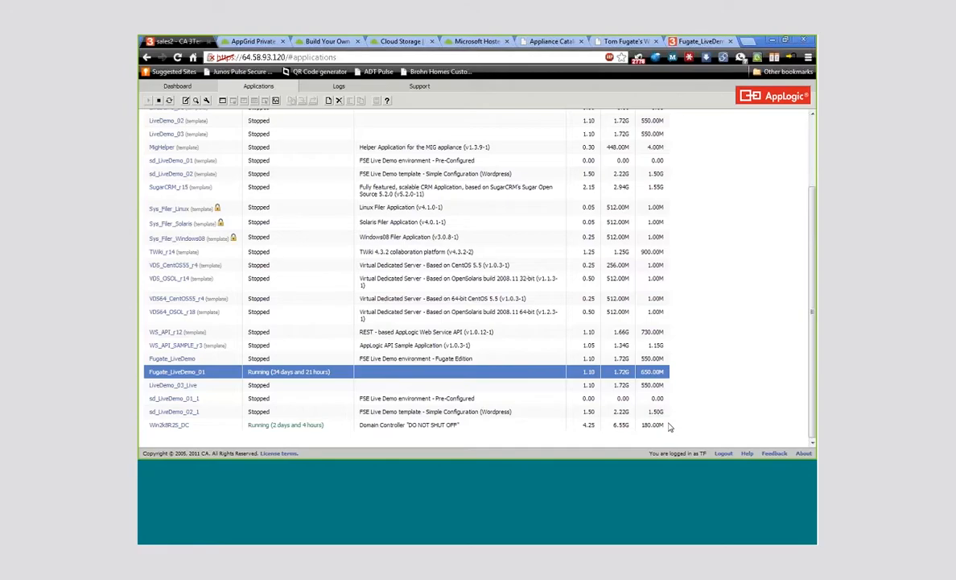
pyautogui.moveTo(813, 312); pyautogui.dragTo(813, 238)
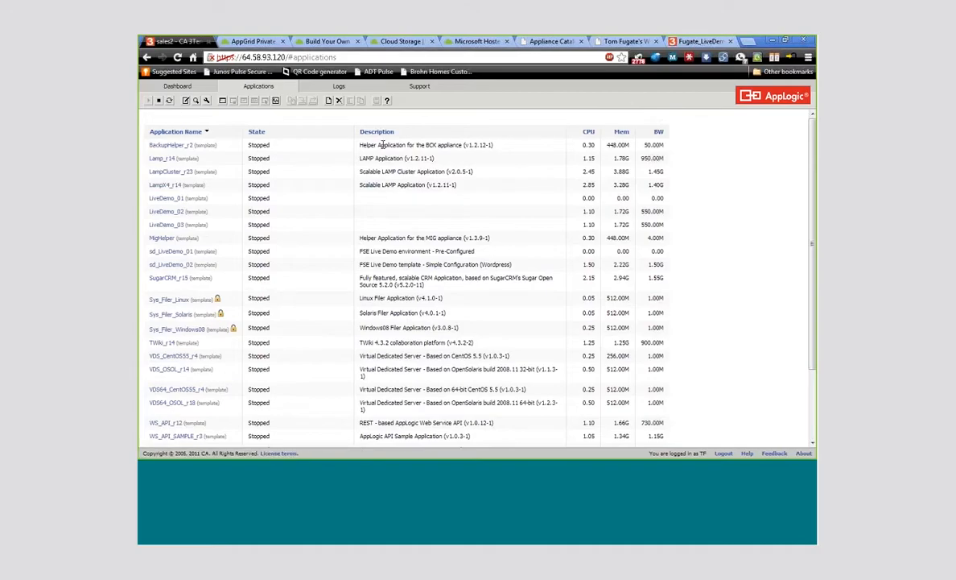
pyautogui.rightClick(179, 152)
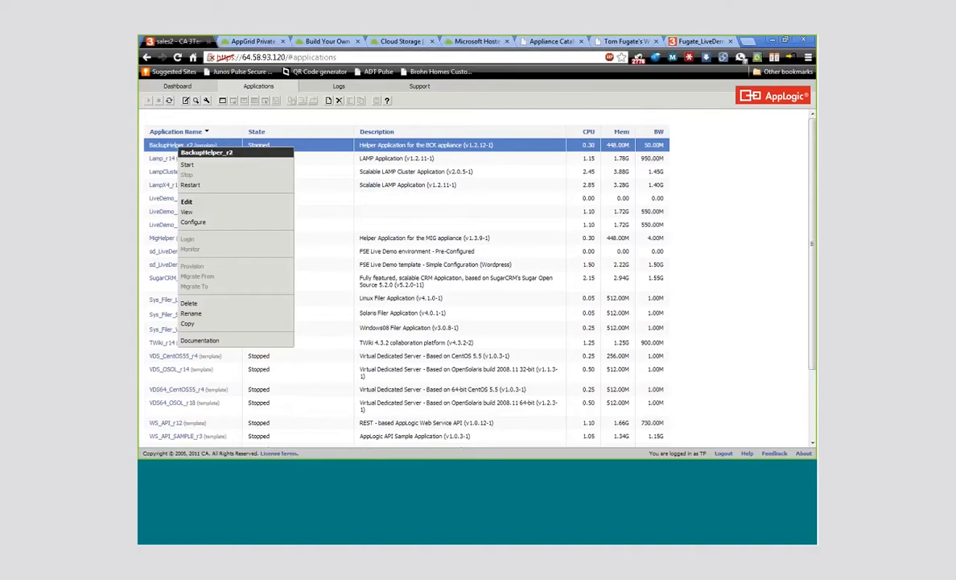
pyautogui.click(227, 340)
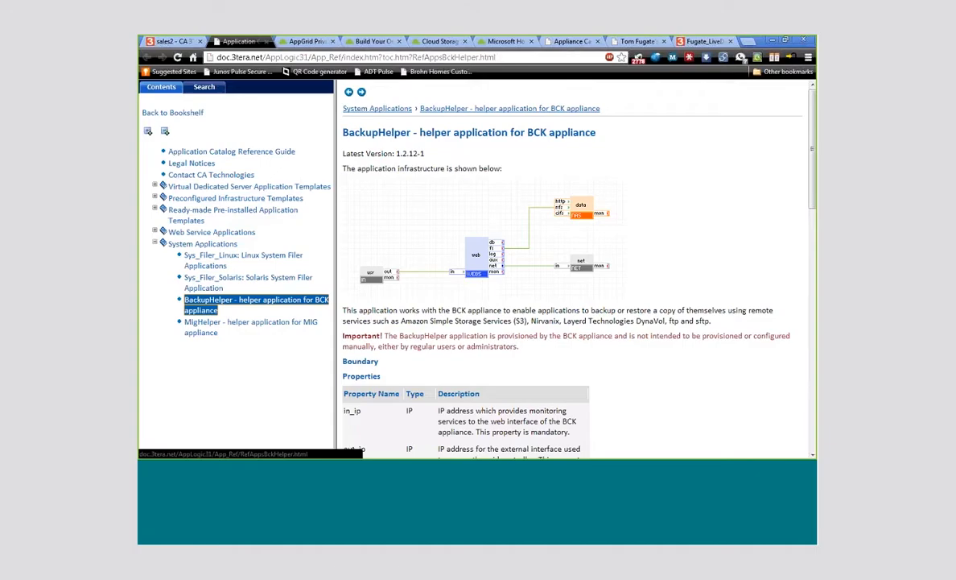
pyautogui.moveTo(811, 158)
pyautogui.mouseDown()
pyautogui.moveTo(811, 318)
pyautogui.moveTo(811, 142)
pyautogui.mouseUp()
pyautogui.click(558, 351)
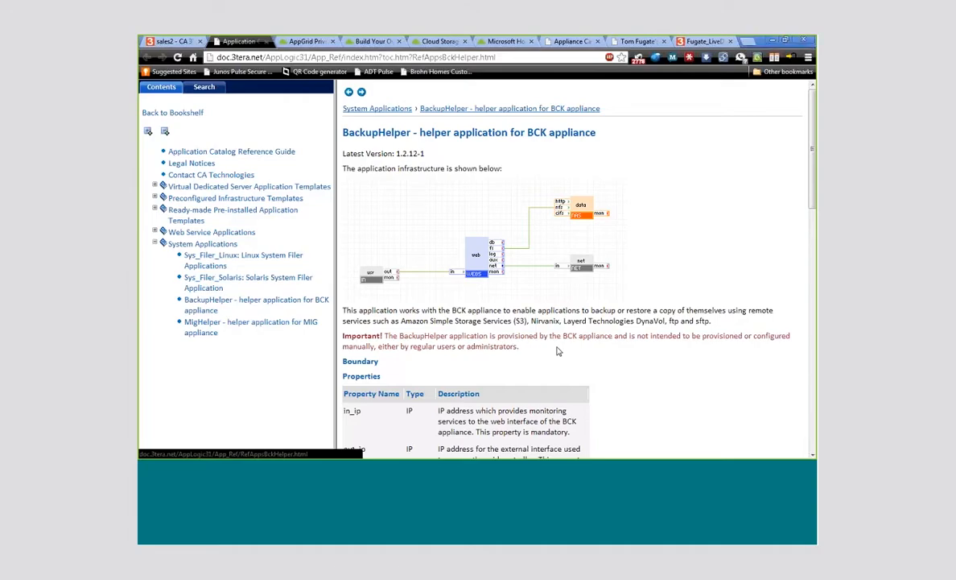
pyautogui.click(182, 40)
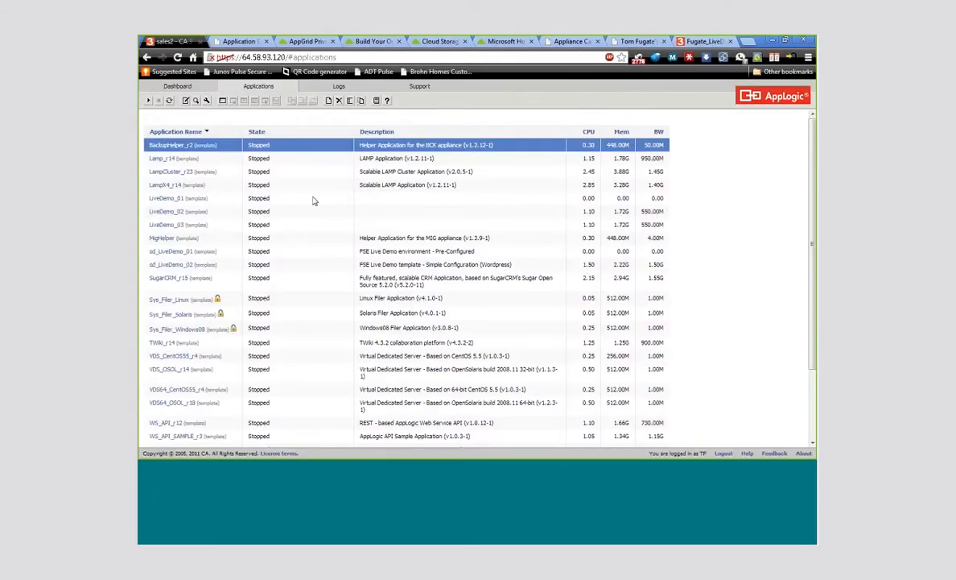
# - Open the stopped application sd_LiveDemo_01_1 in the application editor and reposition the editor window so its whole canvas is accessible
pyautogui.moveTo(813, 175); pyautogui.dragTo(813, 177)
pyautogui.rightClick(181, 145)
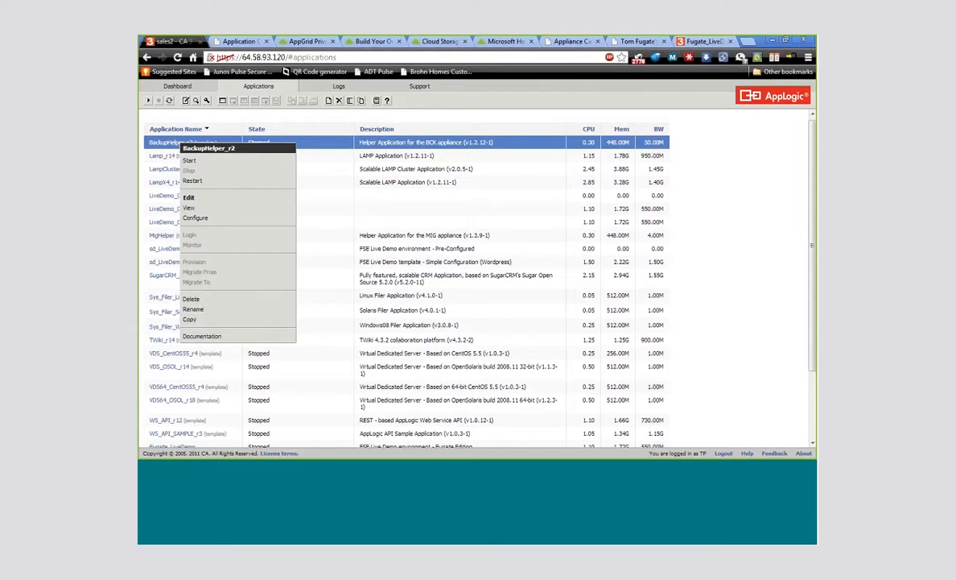
pyautogui.moveTo(813, 253); pyautogui.dragTo(812, 316)
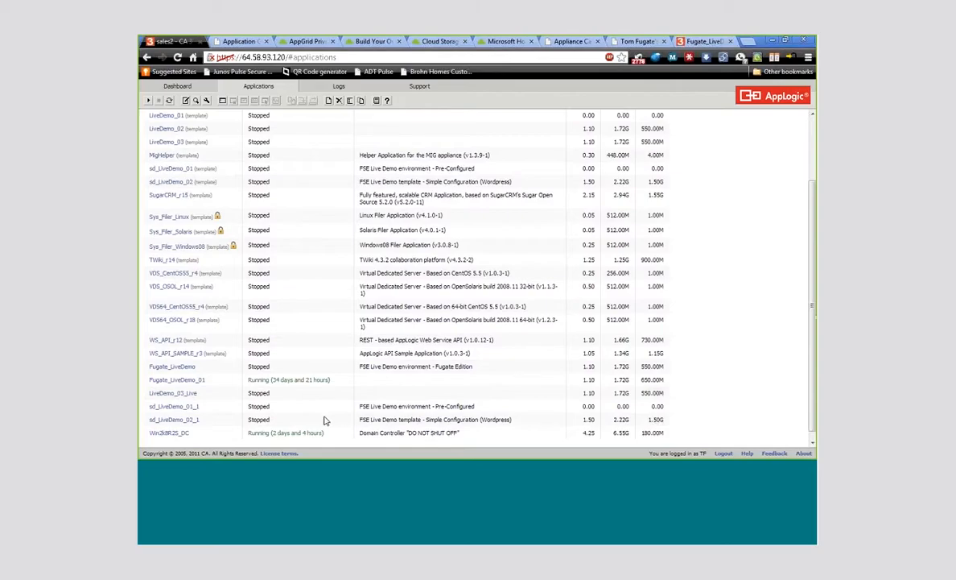
pyautogui.doubleClick(173, 406)
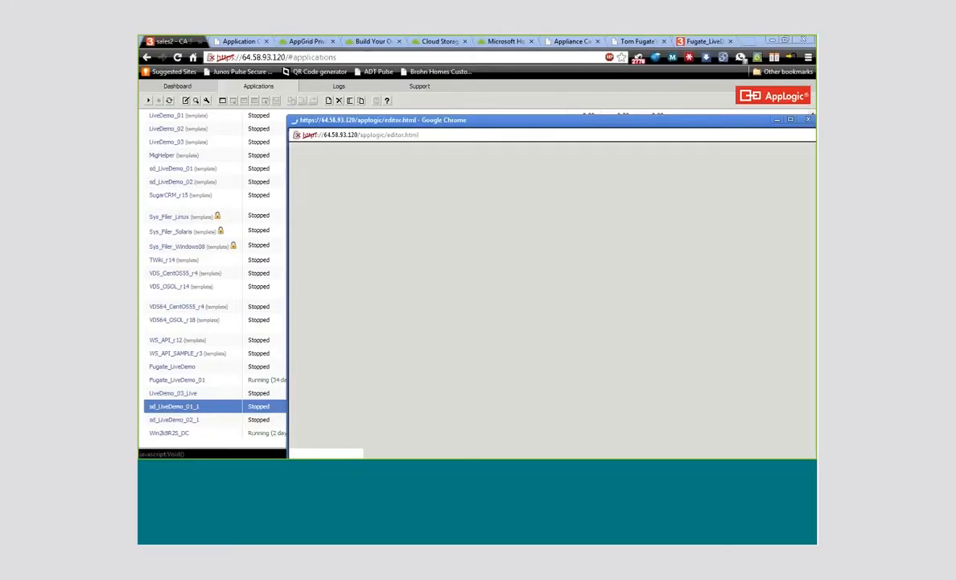
pyautogui.moveTo(319, 121); pyautogui.dragTo(297, 110)
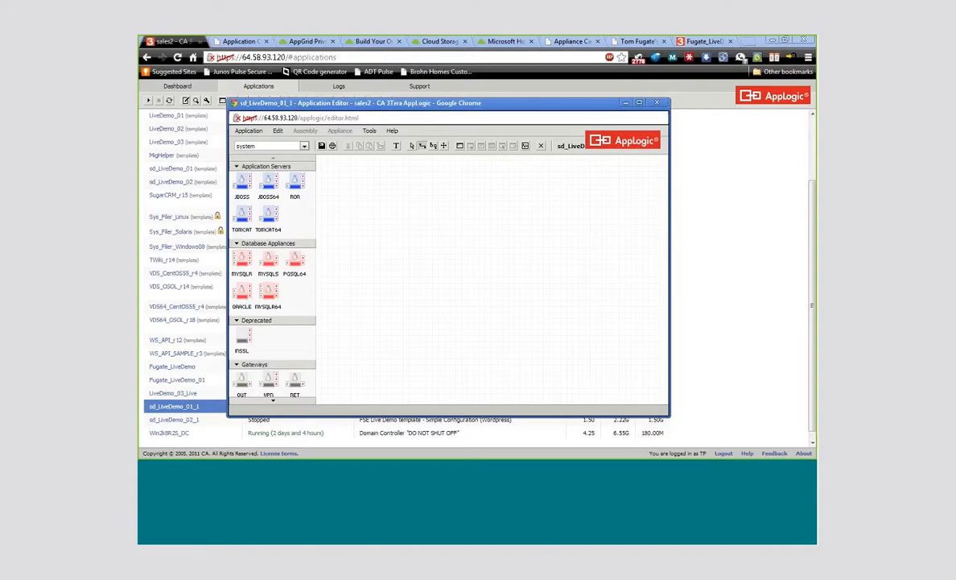
# - Place an IN gateway at the left of the empty canvas and a NET gateway at the right
pyautogui.click(273, 401)
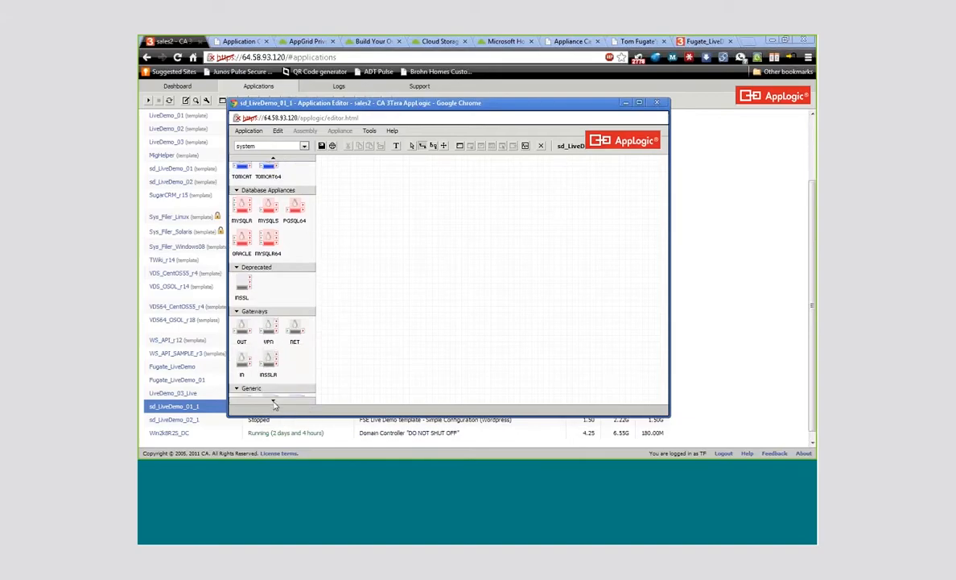
pyautogui.click(273, 401)
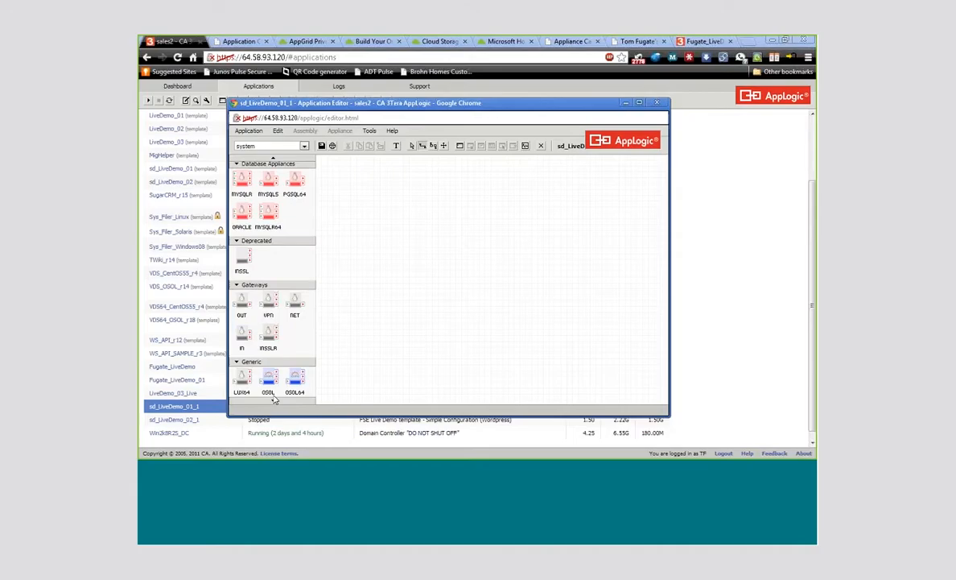
pyautogui.moveTo(243, 334); pyautogui.dragTo(360, 266)
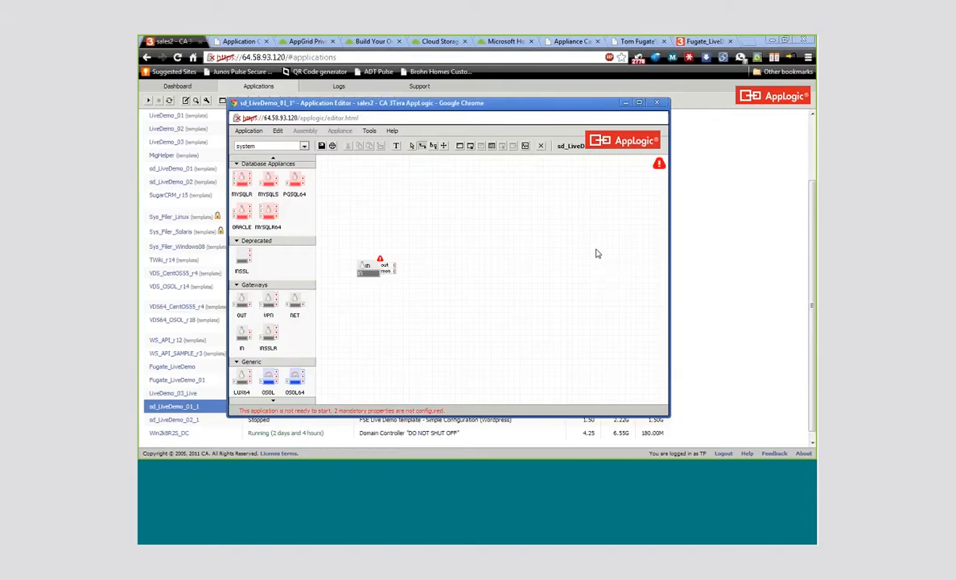
# - Add a MYSQL5 database appliance to the upper middle of the canvas, above and between the two gateways
pyautogui.click(273, 401)
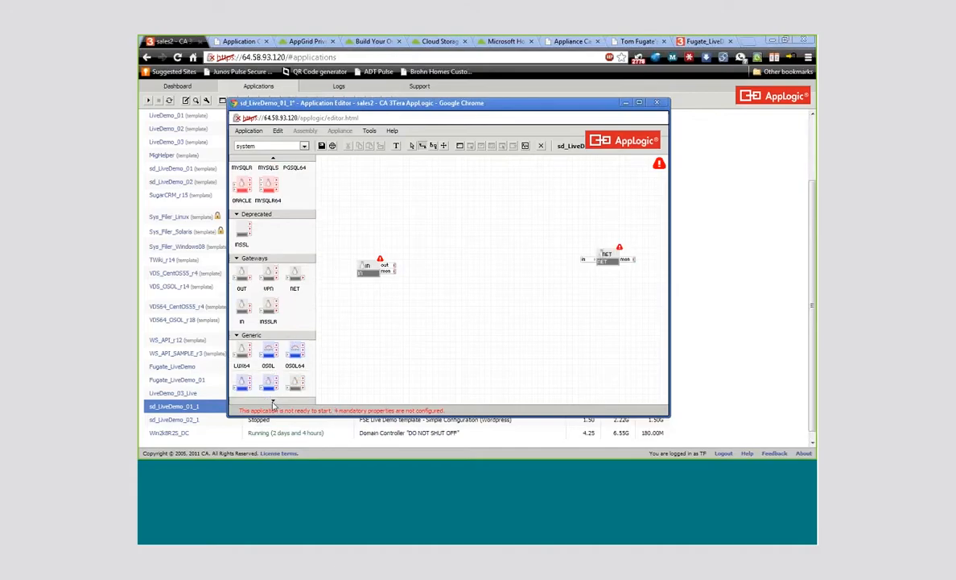
pyautogui.click(258, 160)
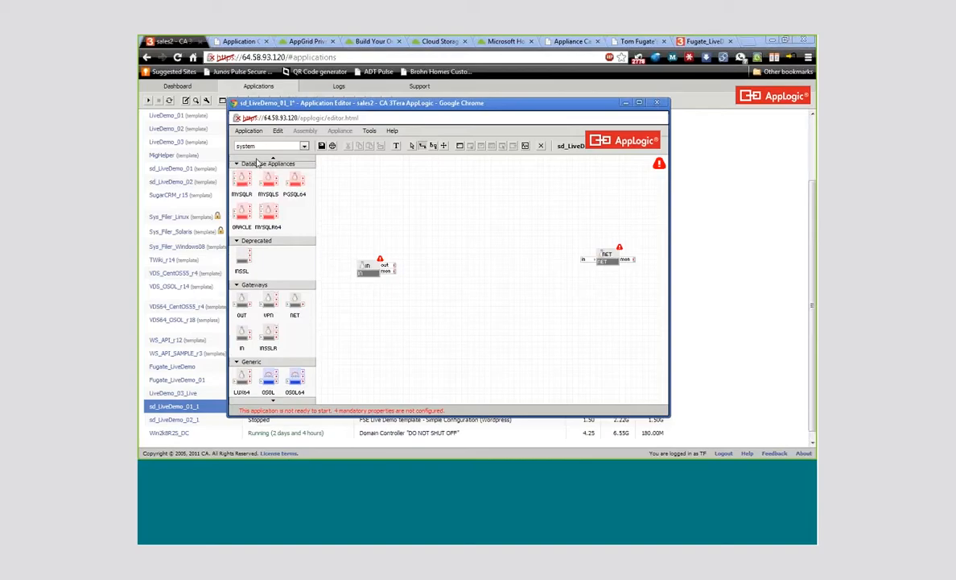
pyautogui.click(257, 161)
pyautogui.moveTo(268, 206); pyautogui.dragTo(481, 198)
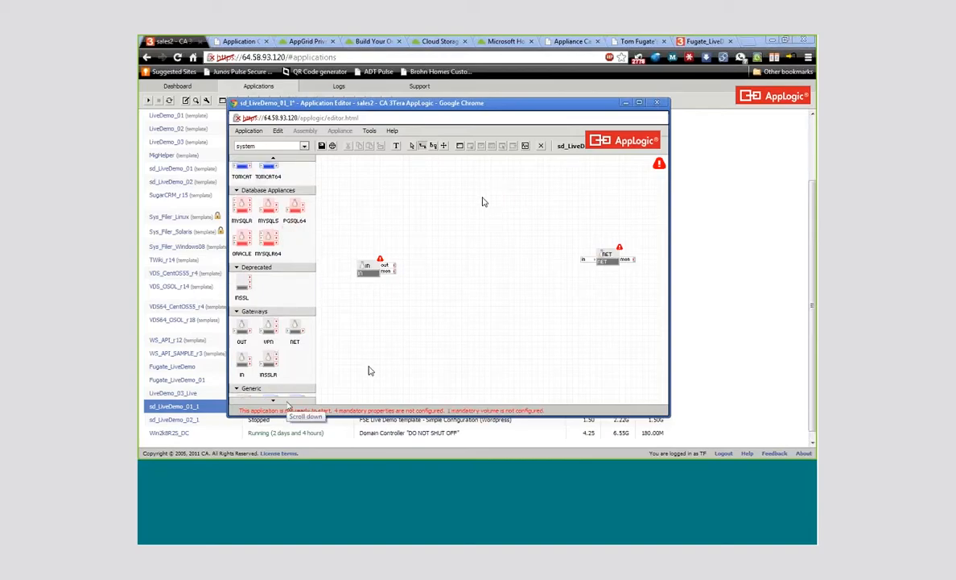
# - Add a NAS storage appliance to the canvas between the MYSQL5 database and the NET gateway
pyautogui.click(286, 402)
pyautogui.click(286, 402)
pyautogui.click(288, 400)
pyautogui.click(289, 400)
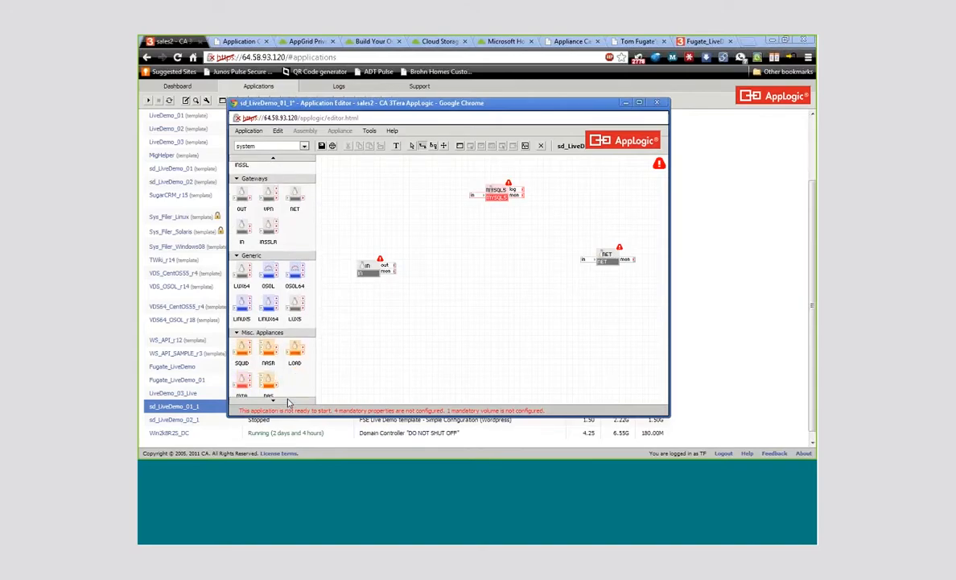
pyautogui.moveTo(273, 390); pyautogui.dragTo(566, 196)
# - Add a MON monitoring appliance to the lower middle of the canvas, below the other appliances
pyautogui.click(294, 400)
pyautogui.click(294, 400)
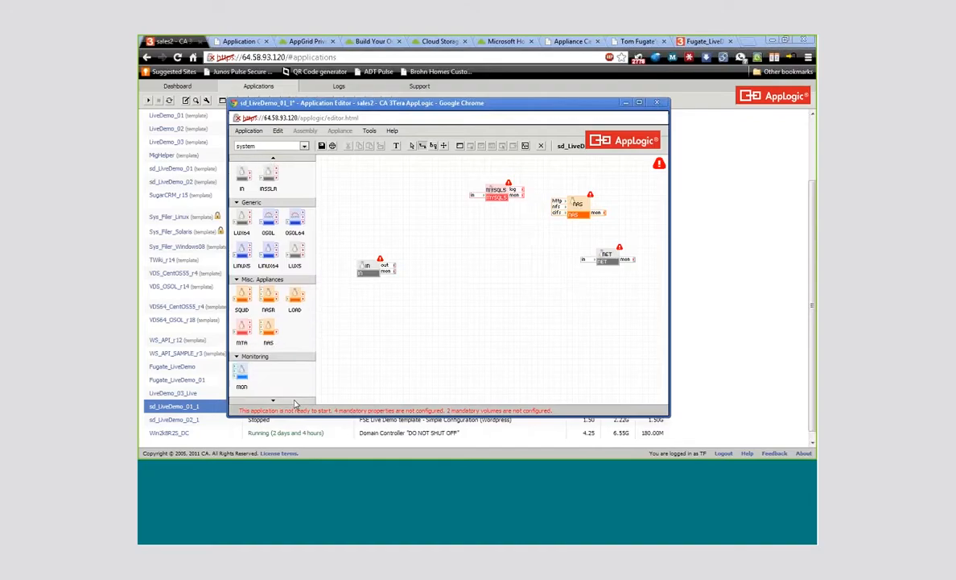
pyautogui.click(294, 400)
pyautogui.moveTo(243, 346); pyautogui.dragTo(491, 286)
# - Add a WEB5 web server appliance in the middle of the canvas, between the IN and NET gateways
pyautogui.click(294, 401)
pyautogui.click(295, 401)
pyautogui.click(294, 401)
pyautogui.click(294, 407)
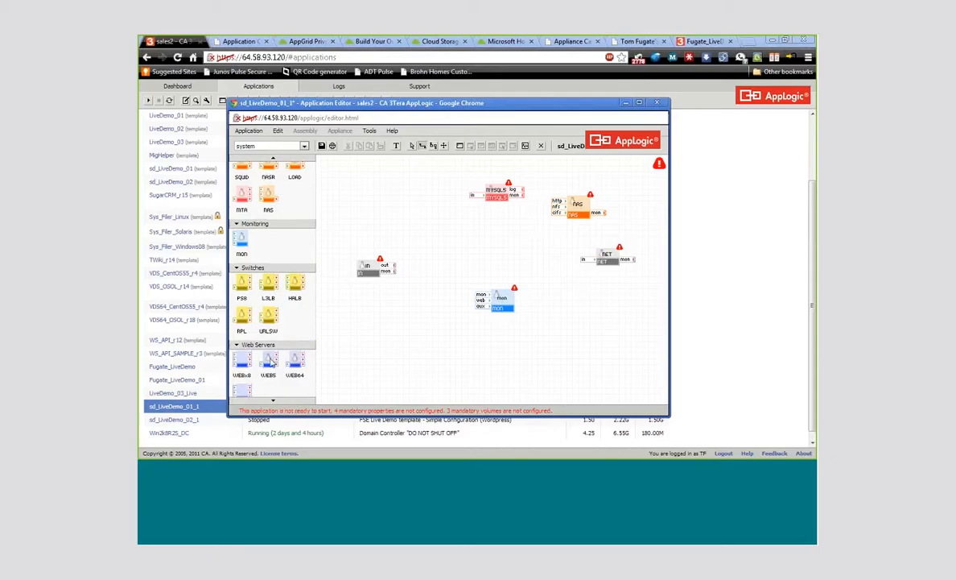
pyautogui.moveTo(271, 361); pyautogui.dragTo(453, 231)
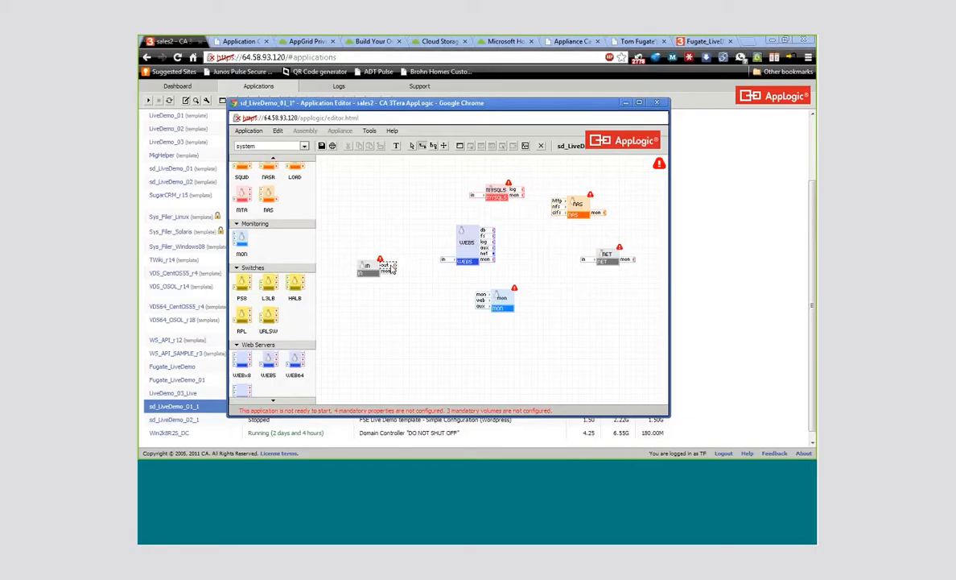
# - Connect IN's out to WEB5's in, then WEB5's db to MYSQL5, its fs and log to NAS, and its net to NET
pyautogui.moveTo(389, 268); pyautogui.dragTo(443, 259)
pyautogui.moveTo(484, 231); pyautogui.dragTo(473, 196)
pyautogui.moveTo(488, 236); pyautogui.dragTo(560, 209)
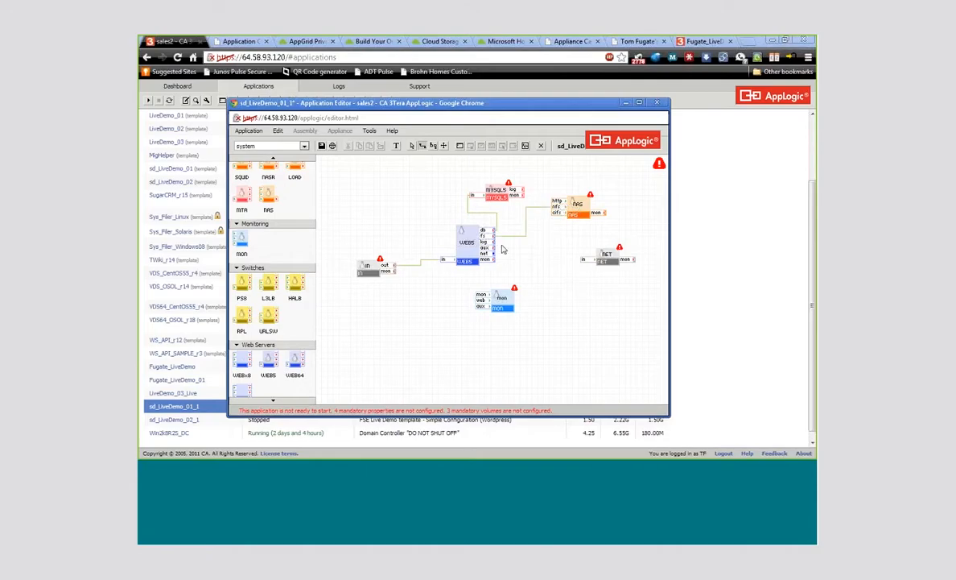
pyautogui.moveTo(555, 216); pyautogui.dragTo(558, 219)
pyautogui.moveTo(494, 259); pyautogui.dragTo(584, 260)
# - Connect the mon terminals of IN, WEB5, MYSQL5, NAS and NET to the monitoring appliance and convert these lines to a balloon connection
pyautogui.click(481, 295)
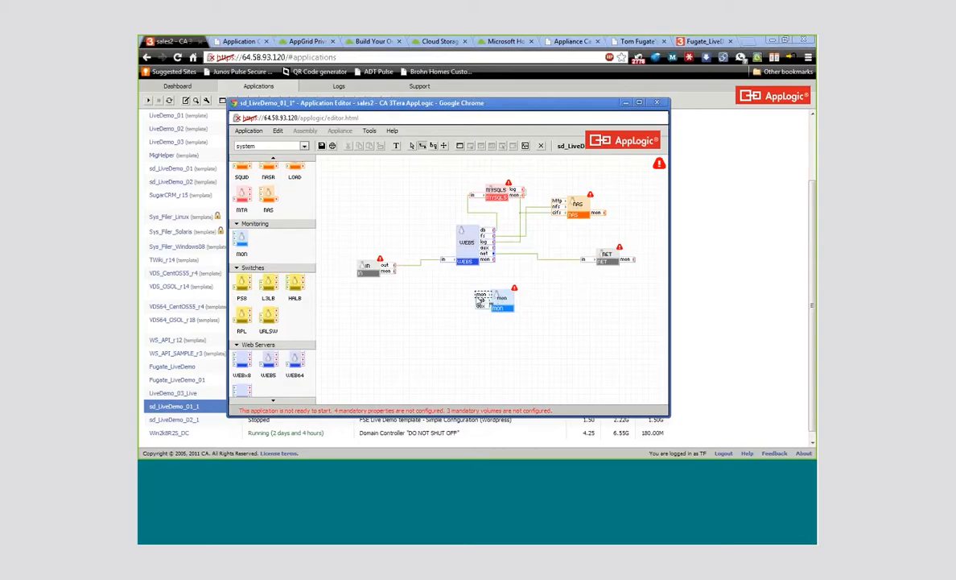
pyautogui.moveTo(481, 298); pyautogui.dragTo(522, 195)
pyautogui.click(483, 298)
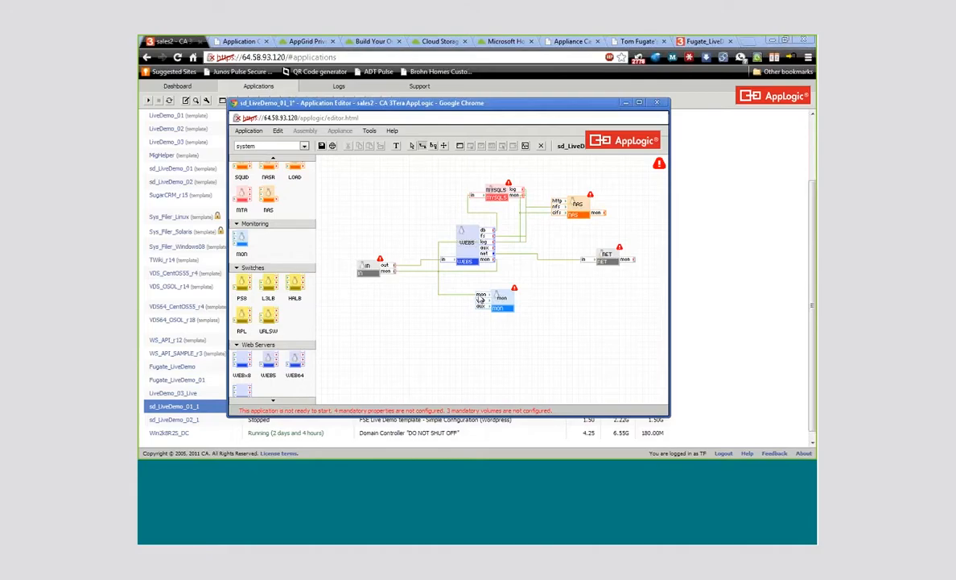
pyautogui.moveTo(481, 299); pyautogui.dragTo(600, 223)
pyautogui.moveTo(495, 294); pyautogui.dragTo(624, 259)
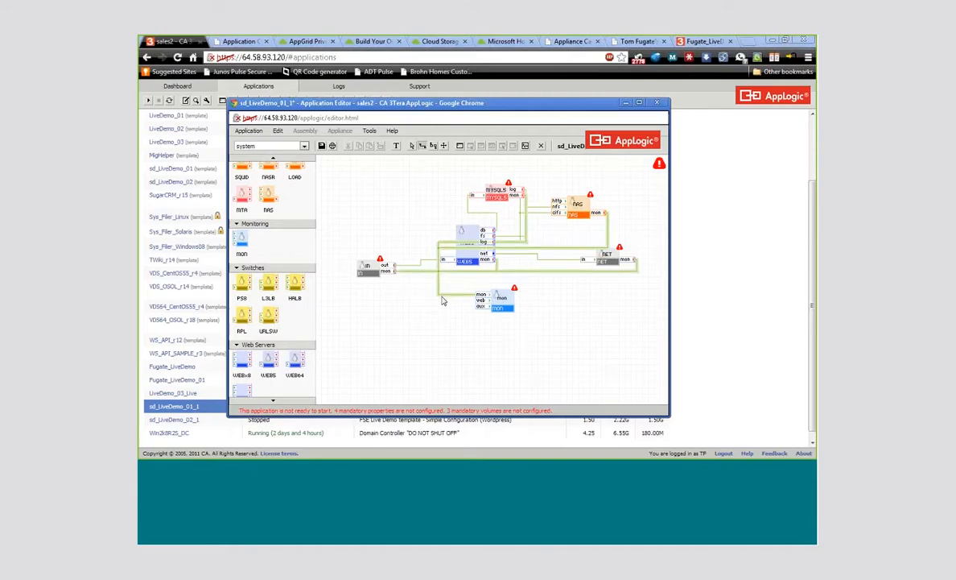
pyautogui.rightClick(442, 300)
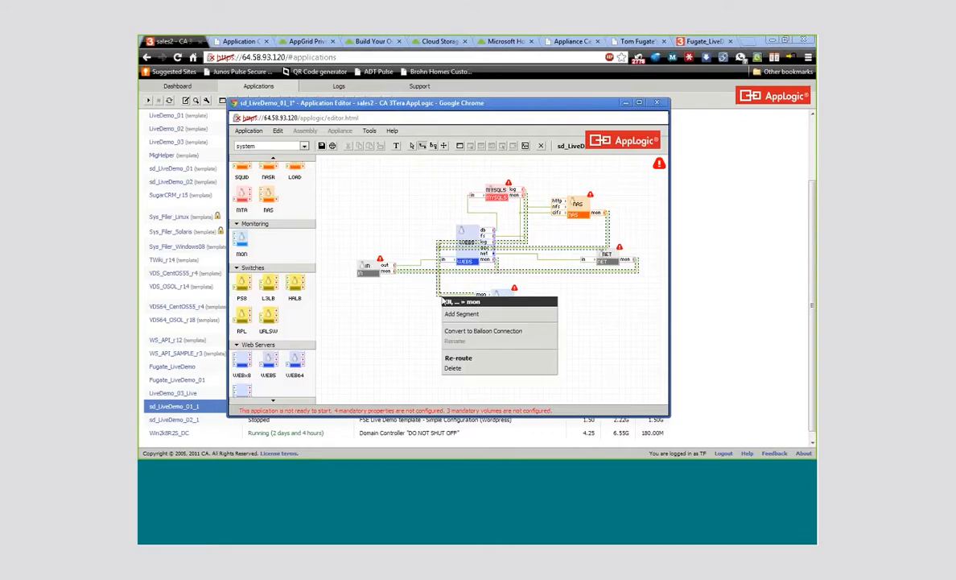
pyautogui.click(478, 331)
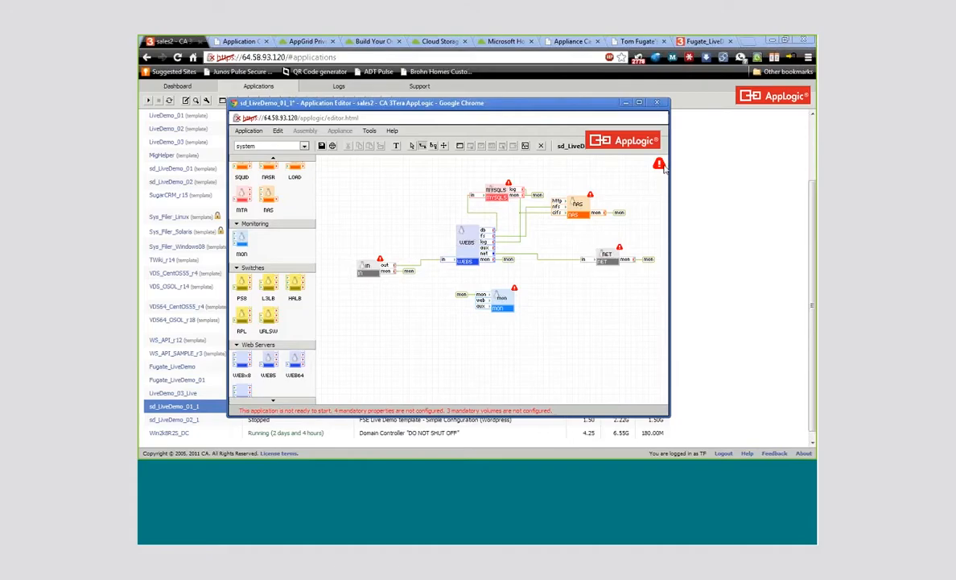
# - Redirect the IN gateway's ip_addr property to ip_addr_in and its netmask property to netmask, and save the settings
pyautogui.moveTo(664, 168)
pyautogui.rightClick(367, 273)
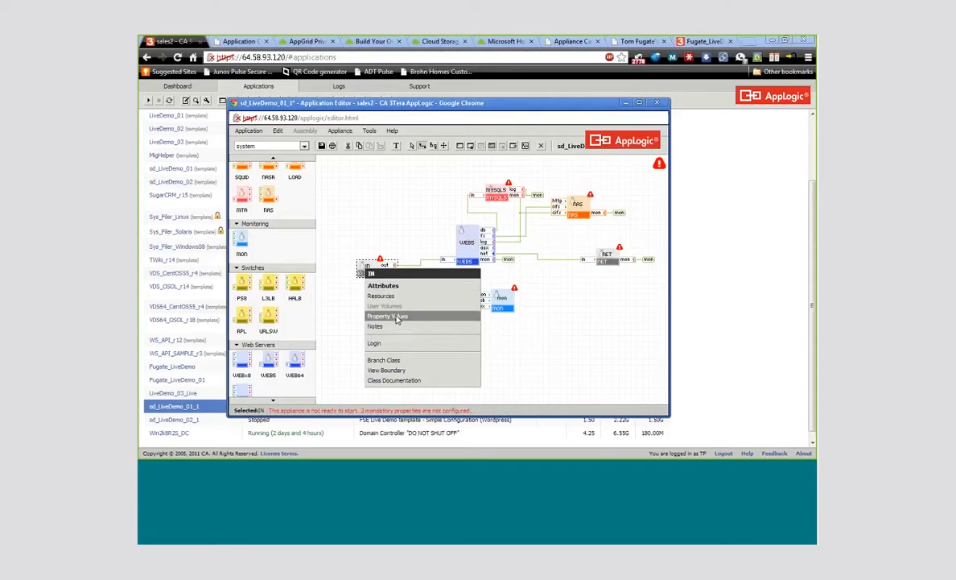
pyautogui.click(395, 316)
pyautogui.moveTo(545, 197); pyautogui.dragTo(455, 121)
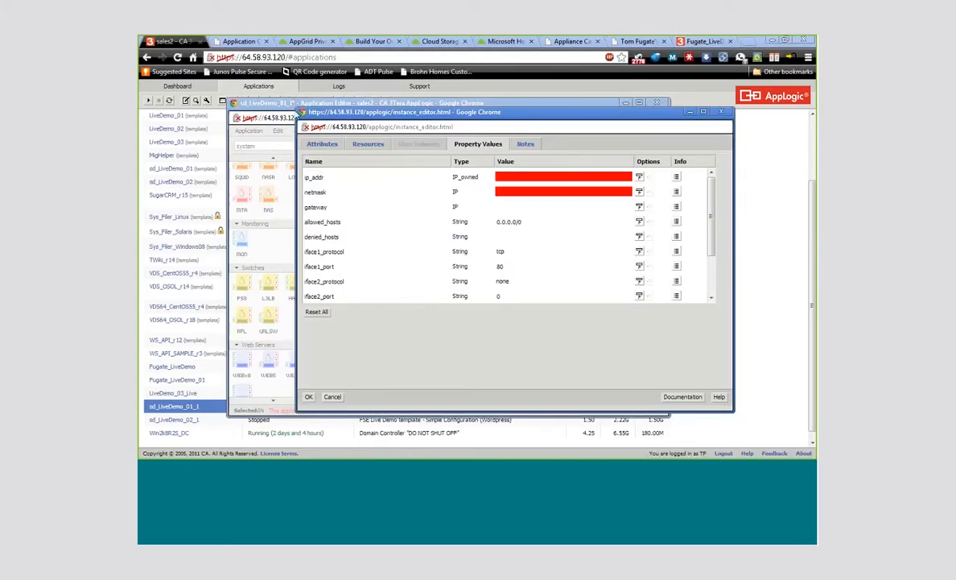
pyautogui.moveTo(298, 107); pyautogui.dragTo(359, 149)
pyautogui.click(699, 219)
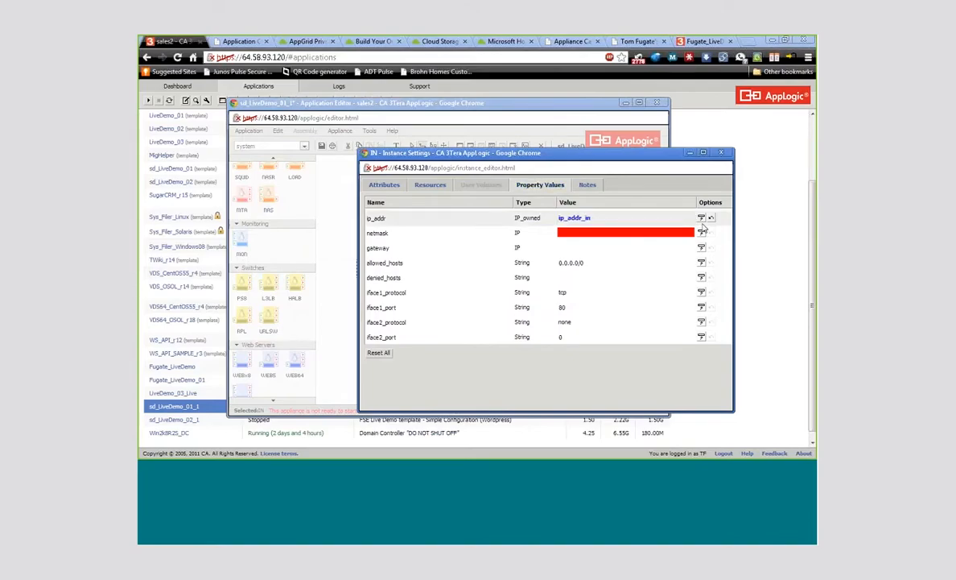
pyautogui.click(701, 233)
pyautogui.click(688, 232)
pyautogui.click(656, 255)
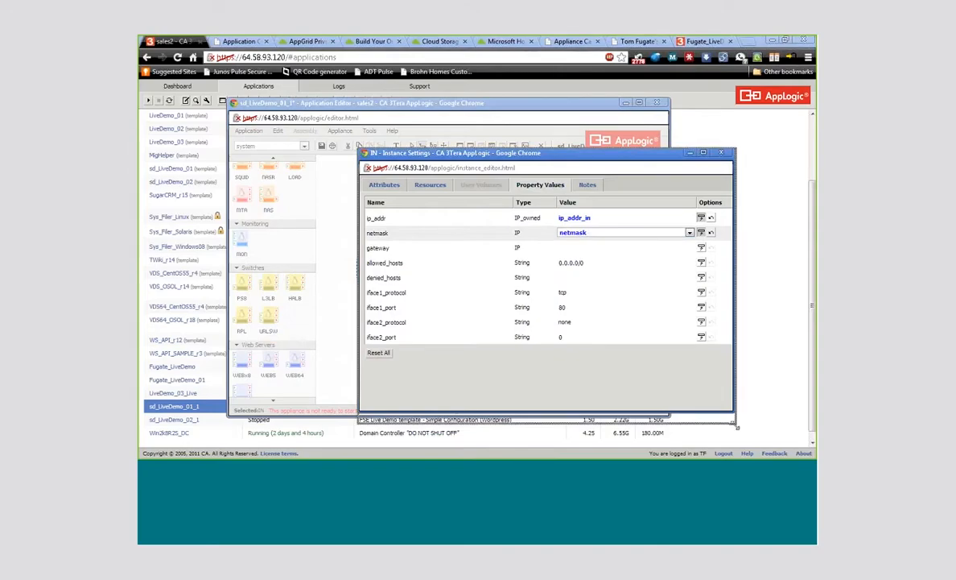
pyautogui.moveTo(735, 422); pyautogui.dragTo(741, 444)
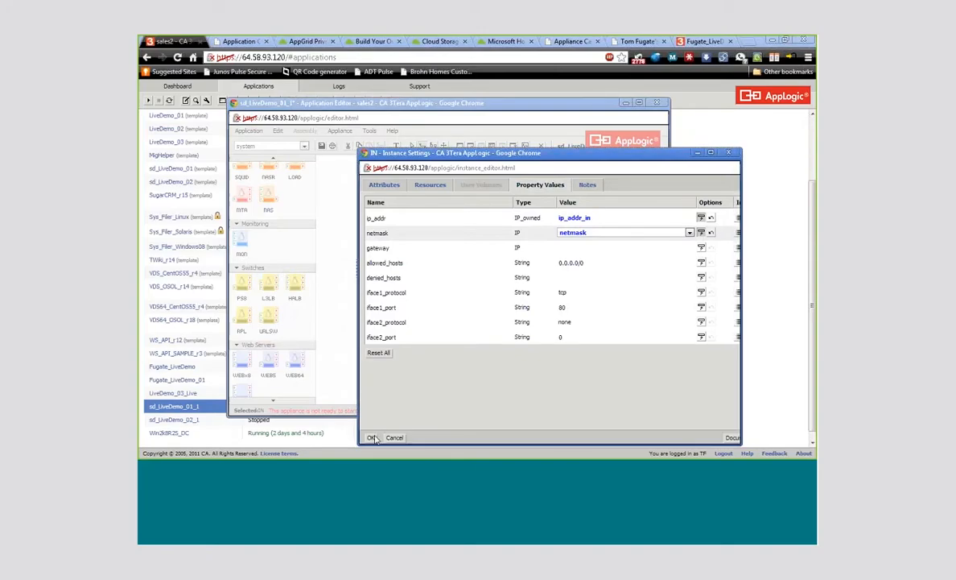
pyautogui.click(372, 437)
# - Redirect the NET gateway's ip_addr property to ip_addr_out and its netmask property to netmask, and save the settings
pyautogui.rightClick(620, 265)
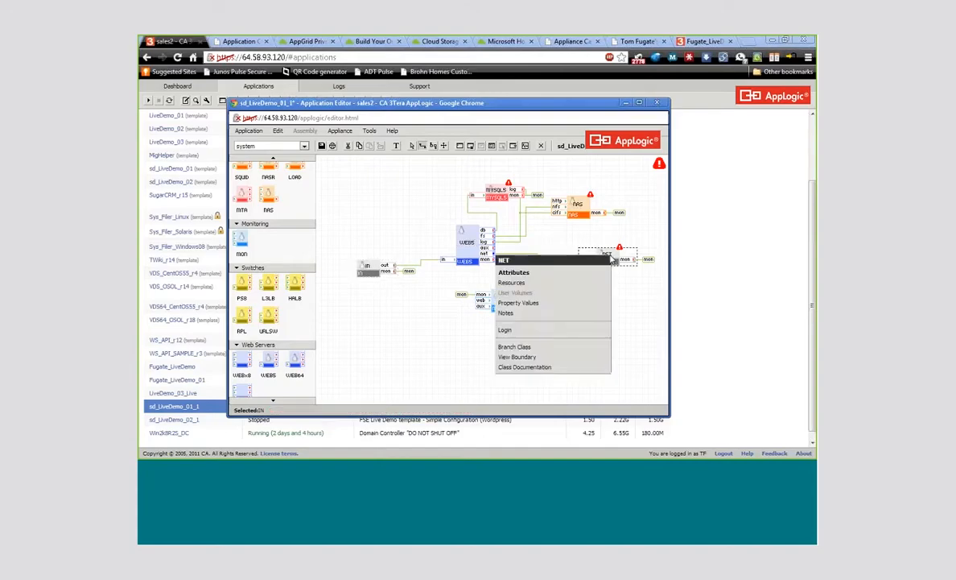
pyautogui.click(579, 313)
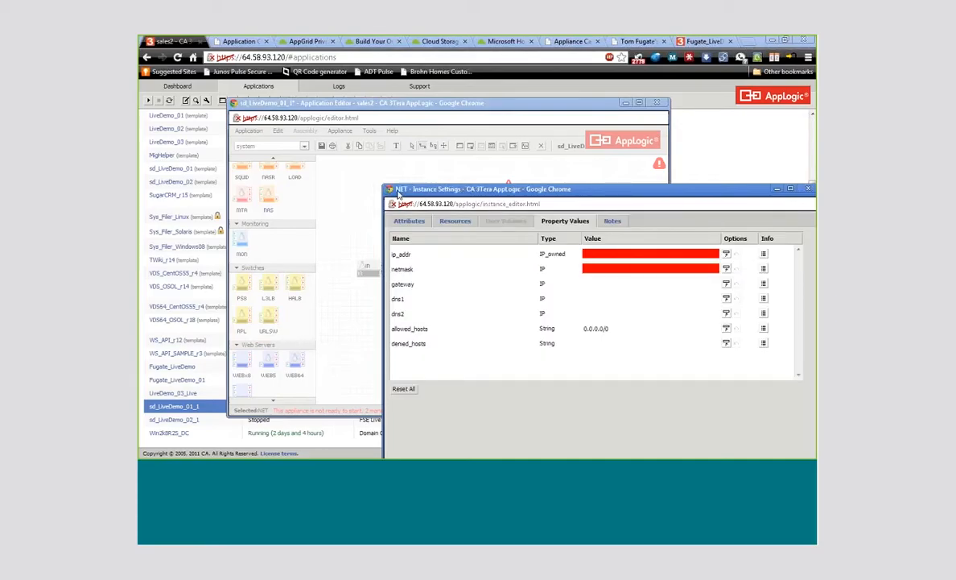
pyautogui.click(726, 253)
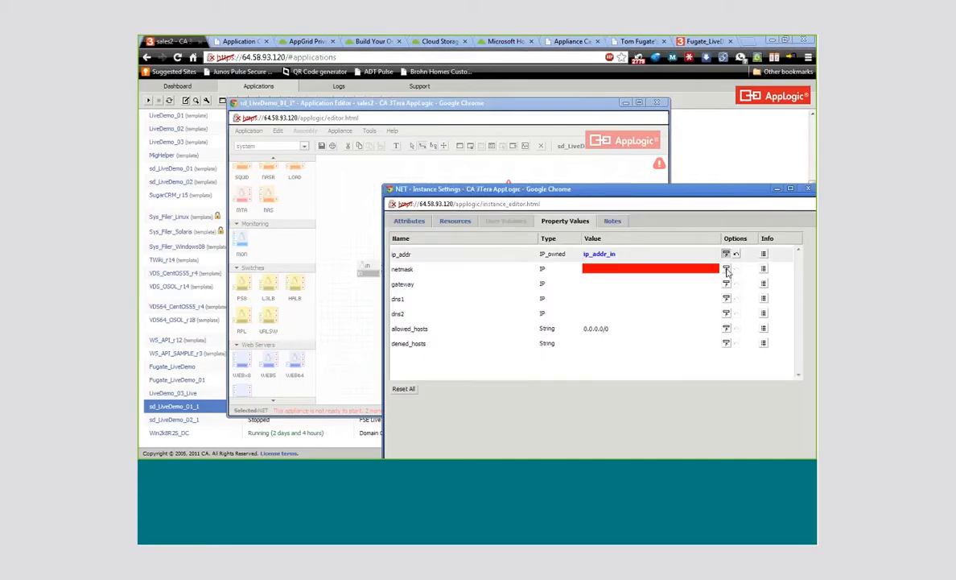
pyautogui.click(726, 270)
pyautogui.click(700, 255)
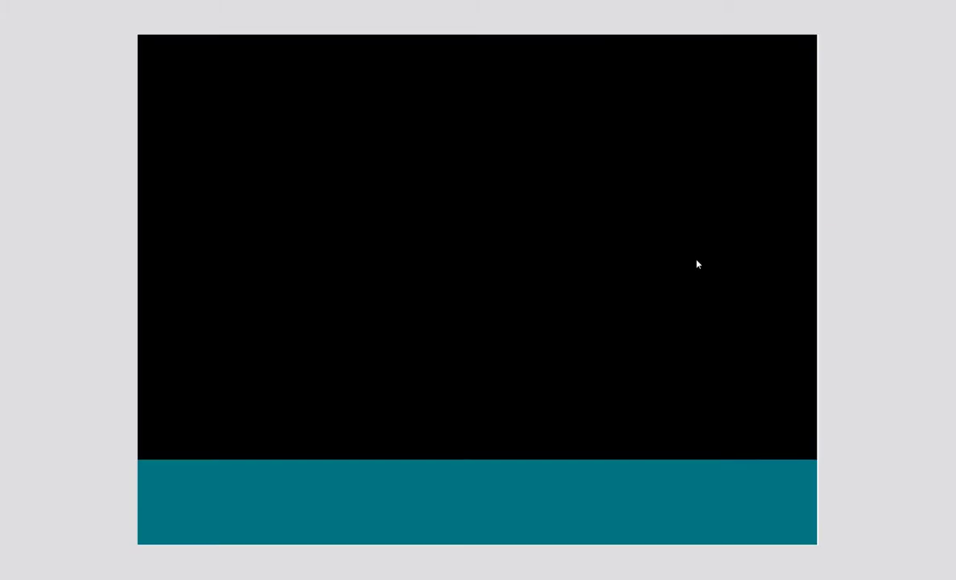
pyautogui.click(677, 274)
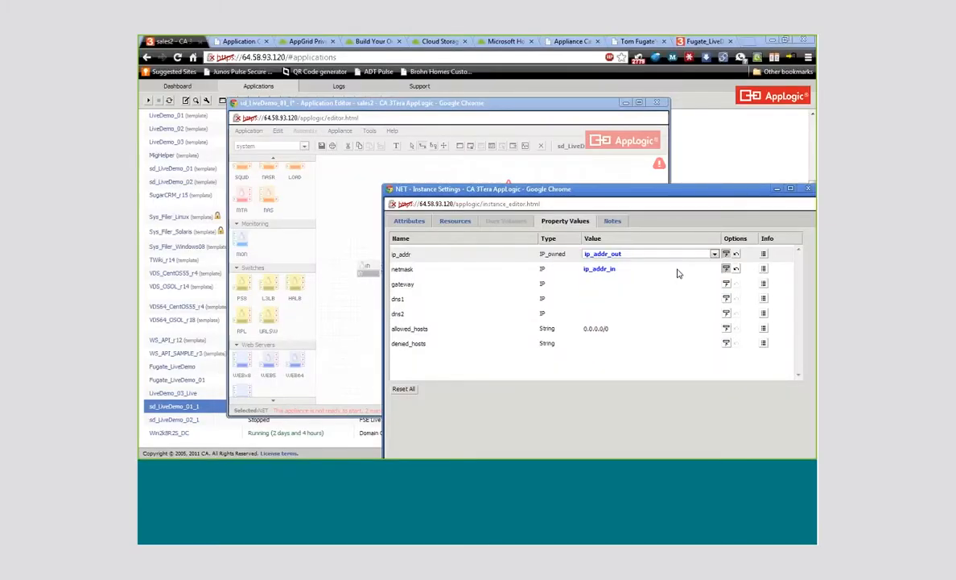
pyautogui.click(678, 273)
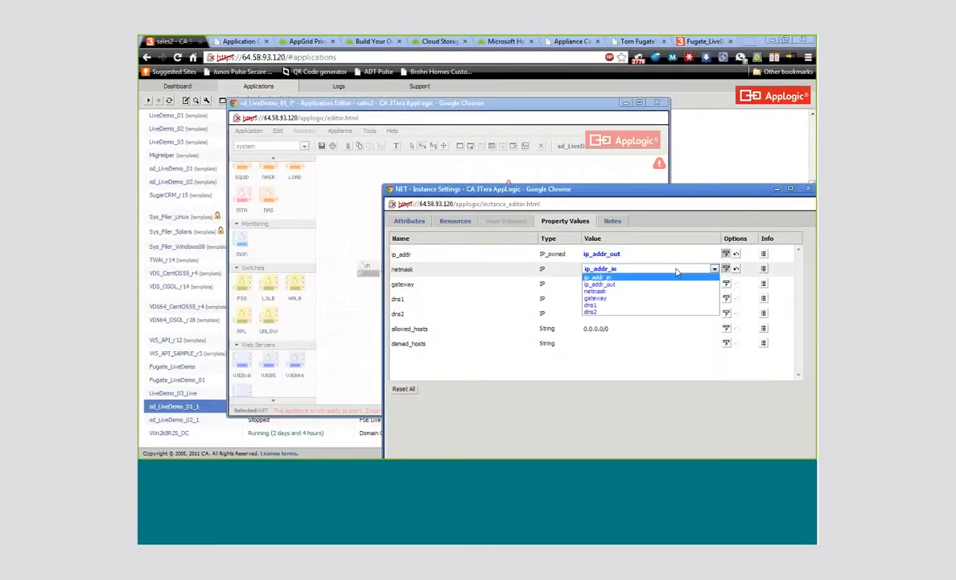
pyautogui.click(615, 291)
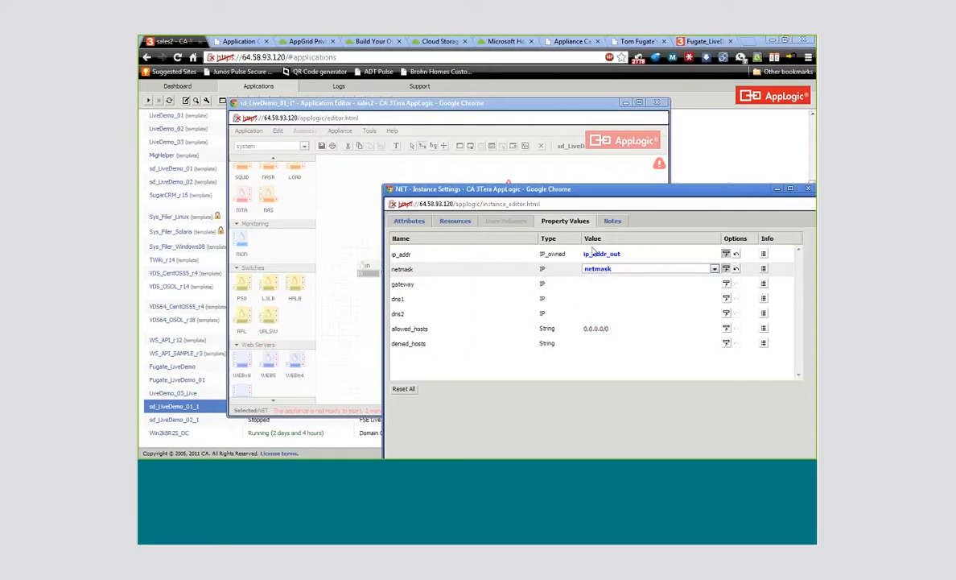
pyautogui.moveTo(532, 188); pyautogui.dragTo(460, 112)
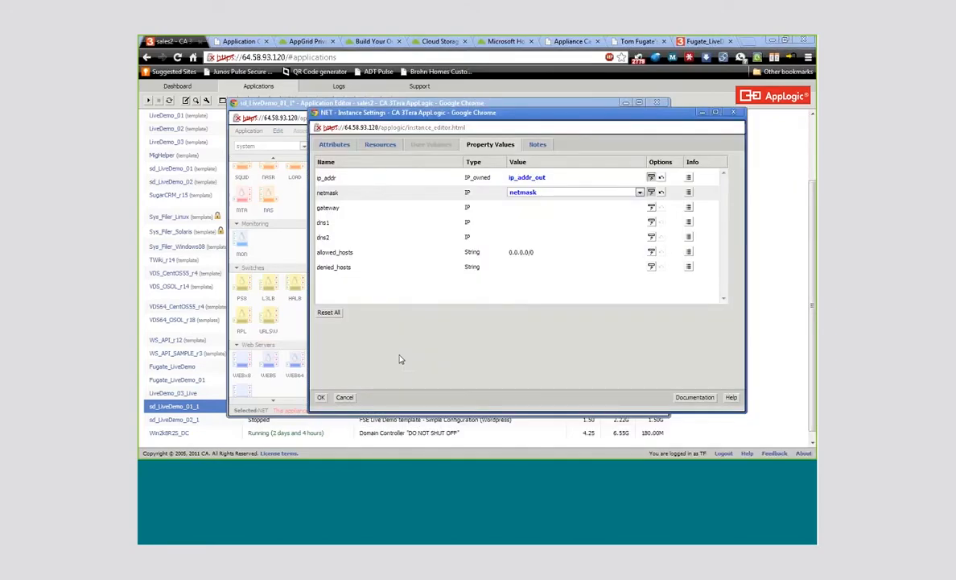
pyautogui.click(321, 398)
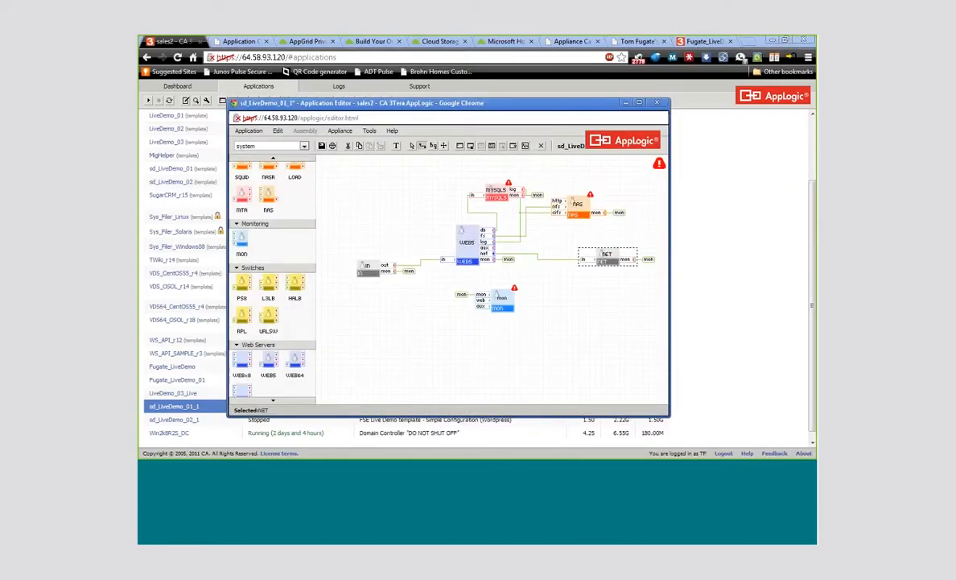
# - Assign the dbase application volume to the MYSQL5 appliance's data volume and save the settings
pyautogui.click(497, 194)
pyautogui.rightClick(505, 194)
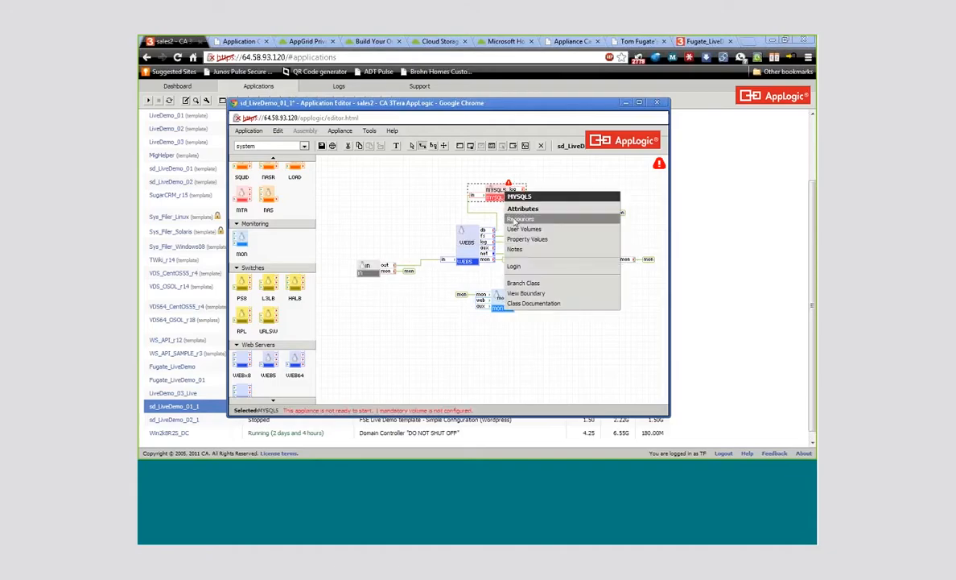
pyautogui.click(542, 240)
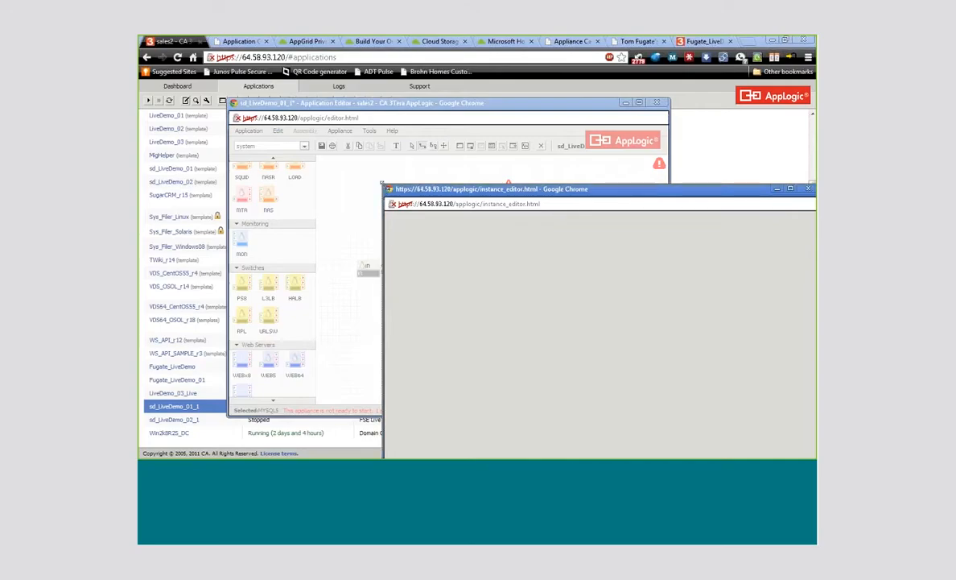
pyautogui.moveTo(387, 189); pyautogui.dragTo(335, 133)
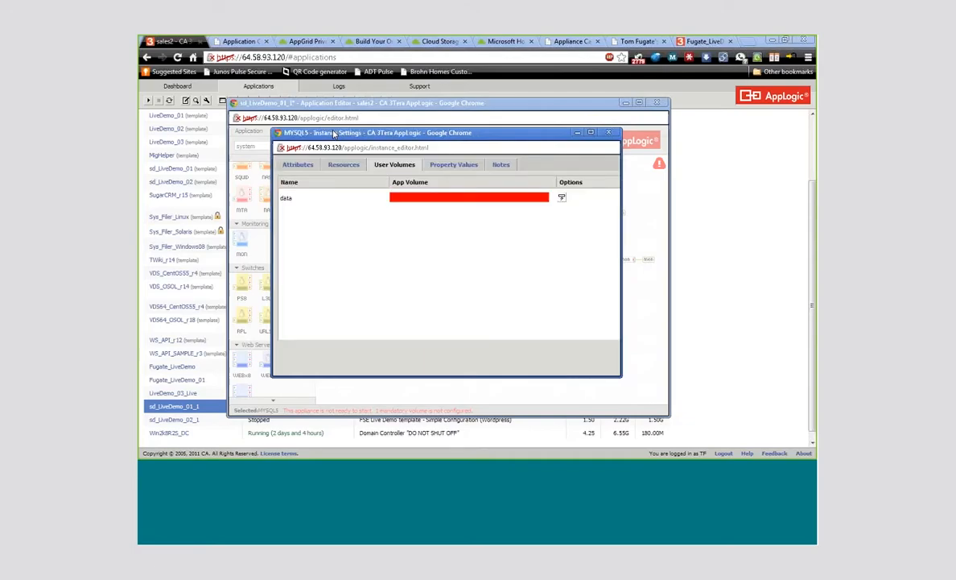
pyautogui.click(466, 198)
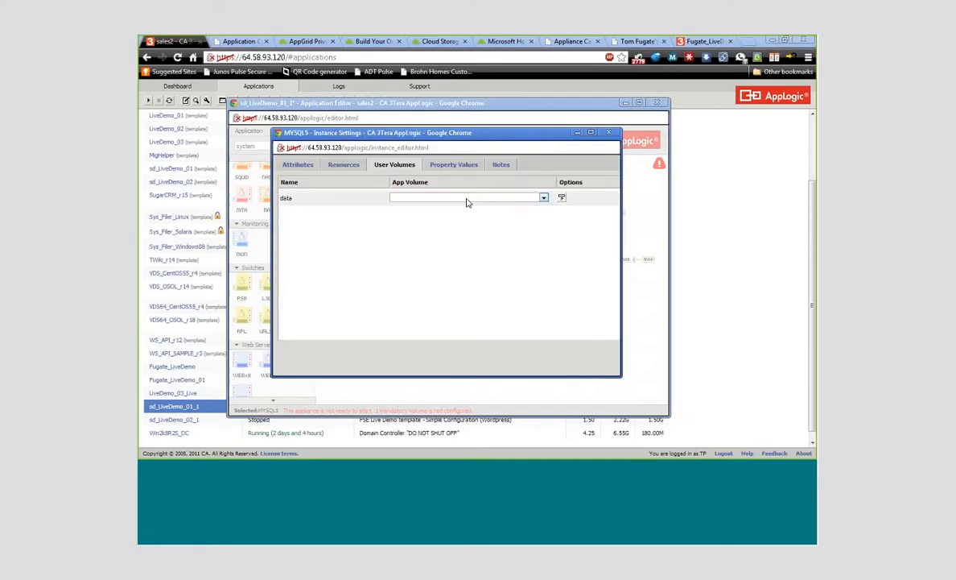
pyautogui.click(466, 199)
pyautogui.click(459, 214)
pyautogui.moveTo(427, 376); pyautogui.dragTo(429, 422)
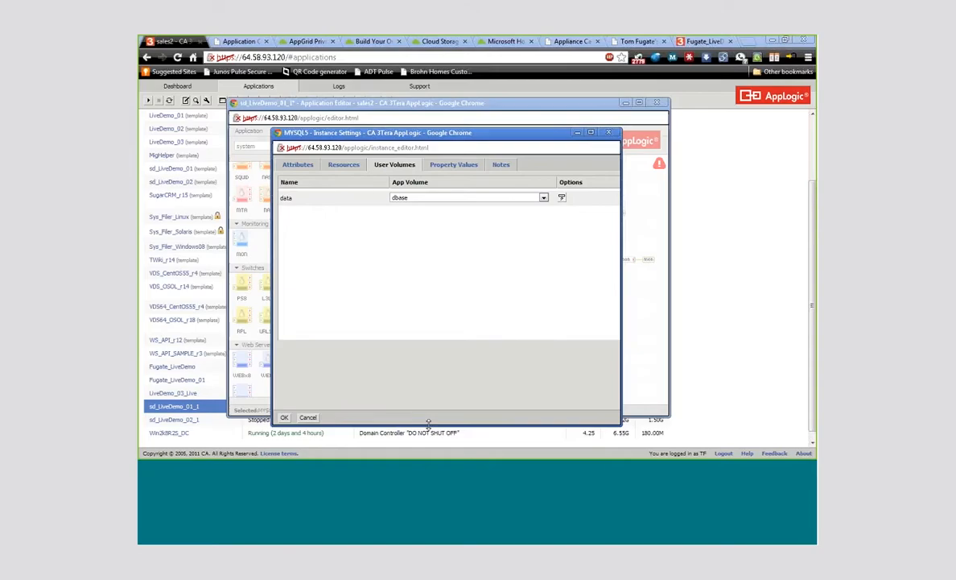
pyautogui.click(284, 416)
# - Assign the nas application volume to the NAS appliance's data volume and save the settings
pyautogui.rightClick(569, 214)
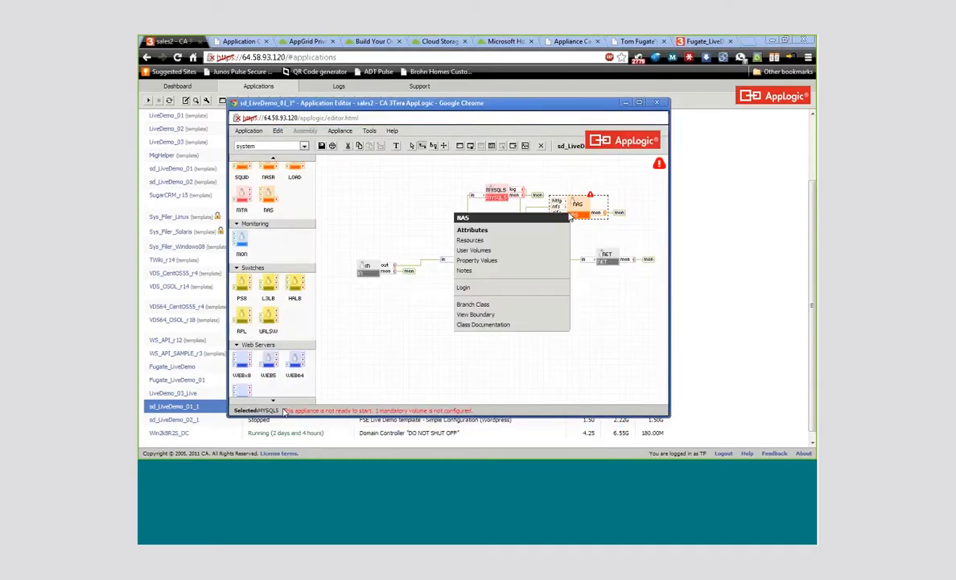
pyautogui.click(531, 252)
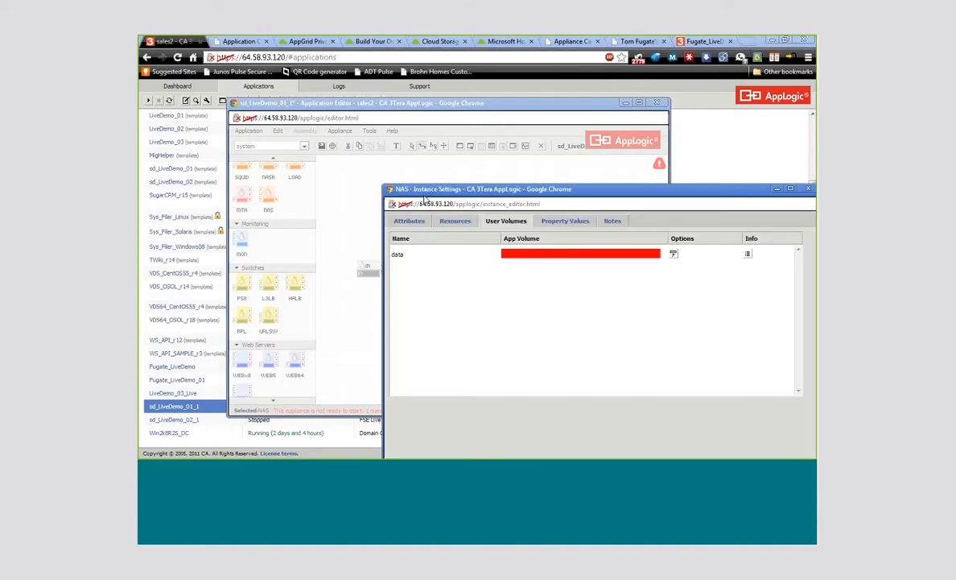
pyautogui.click(575, 258)
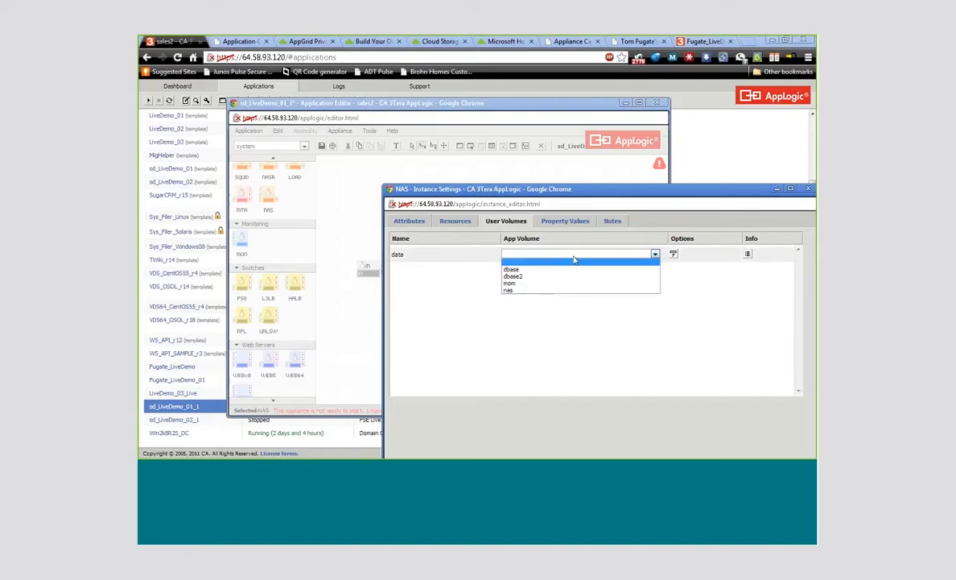
pyautogui.click(546, 291)
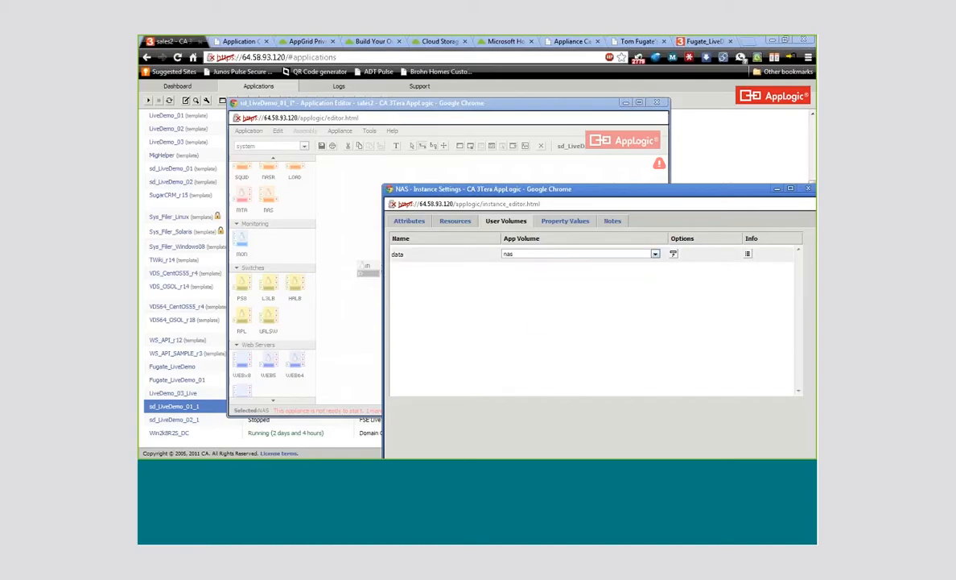
pyautogui.moveTo(493, 190); pyautogui.dragTo(416, 115)
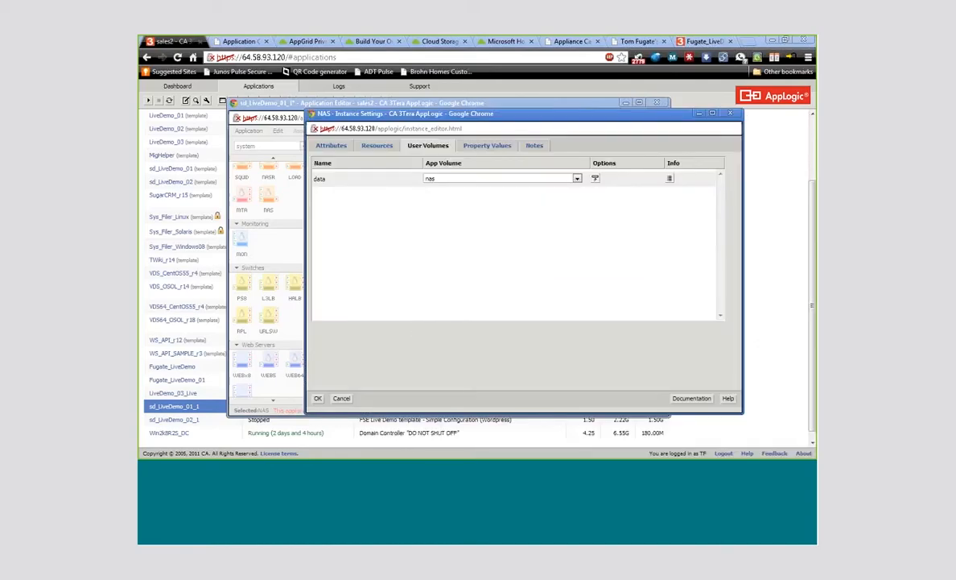
pyautogui.click(317, 397)
# - Assign the mom application volume to the mon monitoring appliance's data volume, save the settings and deselect the appliance
pyautogui.rightClick(499, 299)
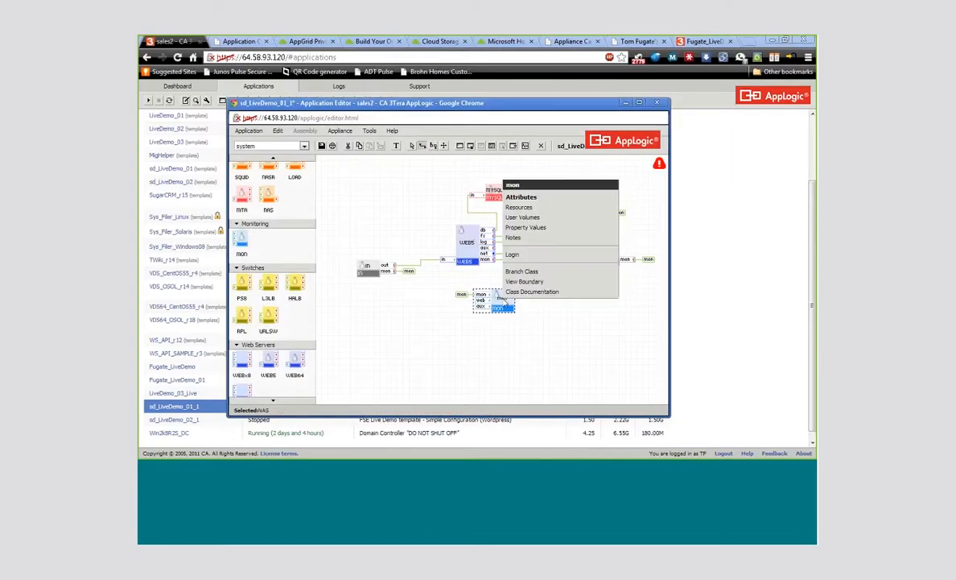
pyautogui.click(520, 228)
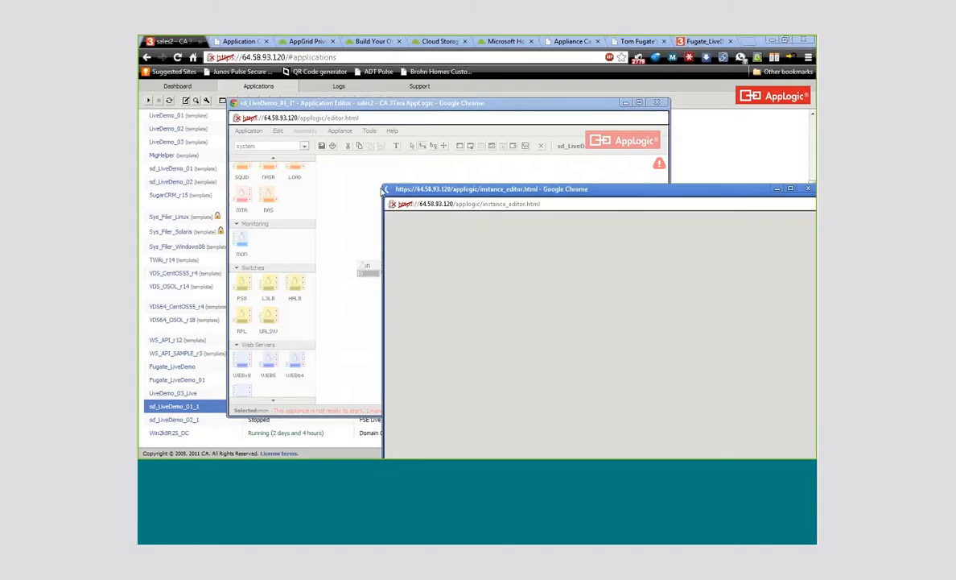
pyautogui.moveTo(384, 190); pyautogui.dragTo(352, 165)
pyautogui.moveTo(409, 172); pyautogui.dragTo(302, 109)
pyautogui.click(358, 140)
pyautogui.click(414, 172)
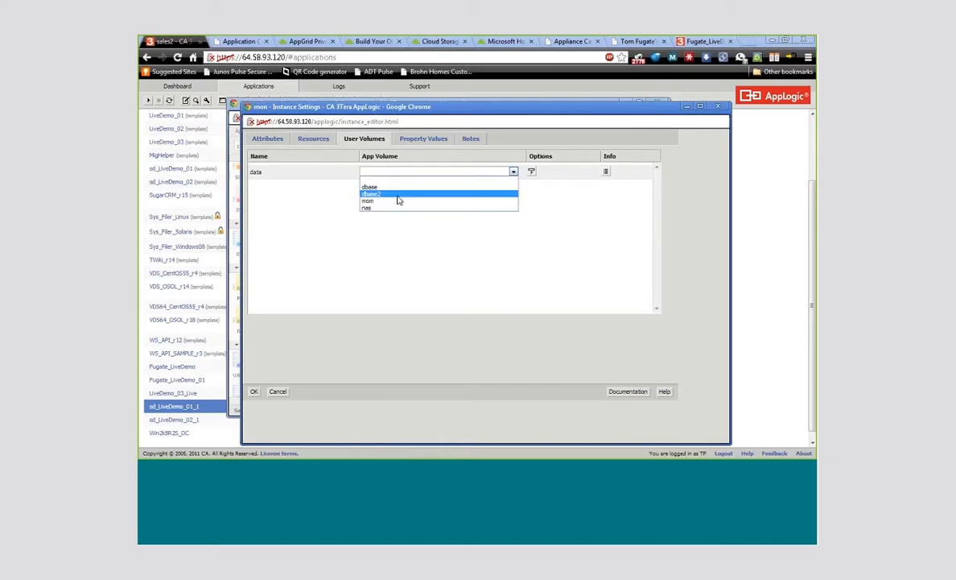
pyautogui.click(385, 201)
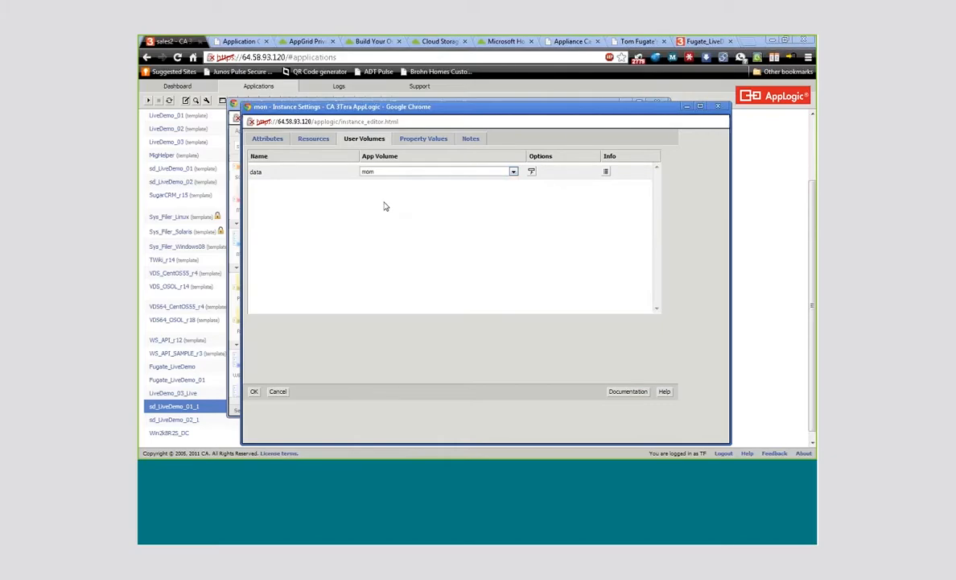
pyautogui.click(254, 392)
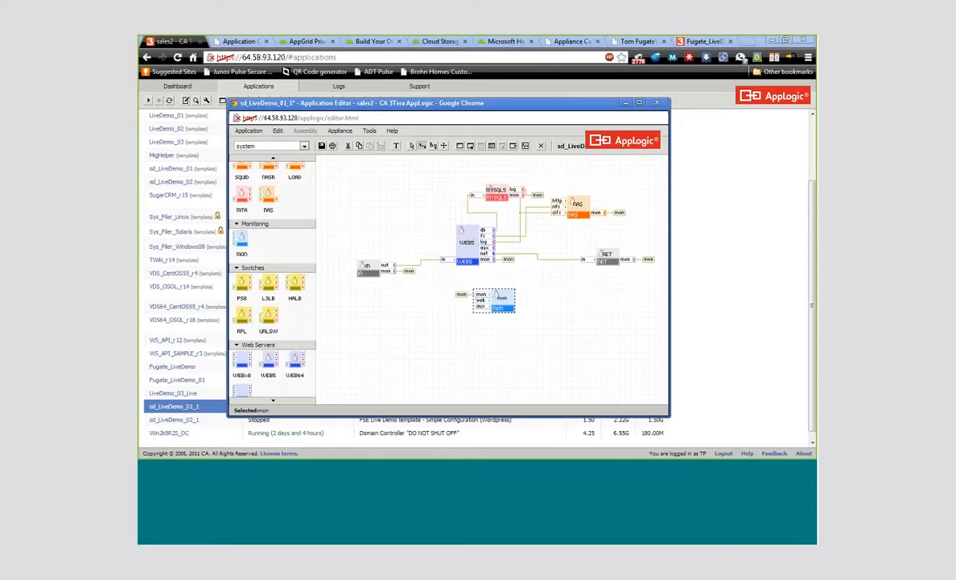
pyautogui.press('Escape')
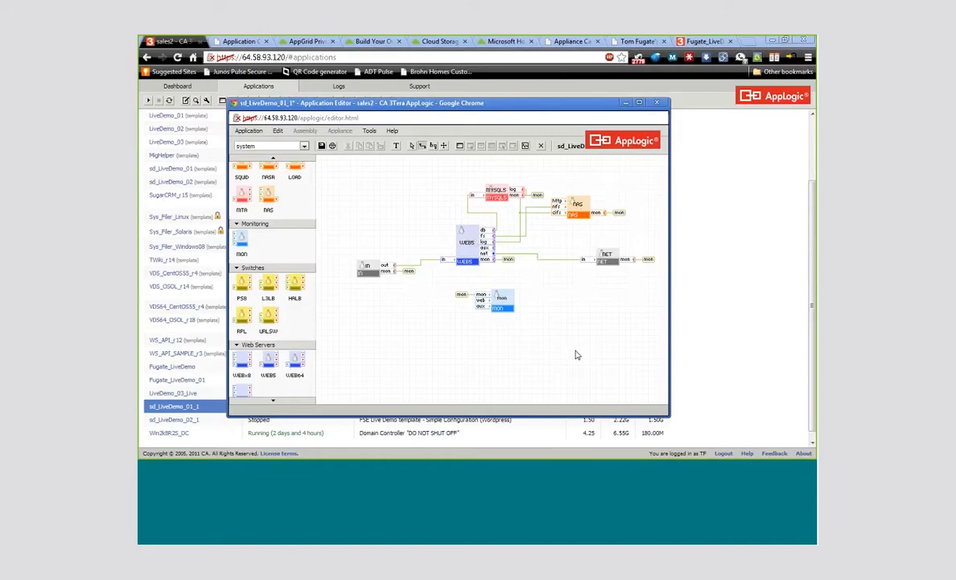
# - Examine the WEB5 appliance's class documentation, from resources and terminals through properties to the typical usage diagrams
pyautogui.rightClick(470, 242)
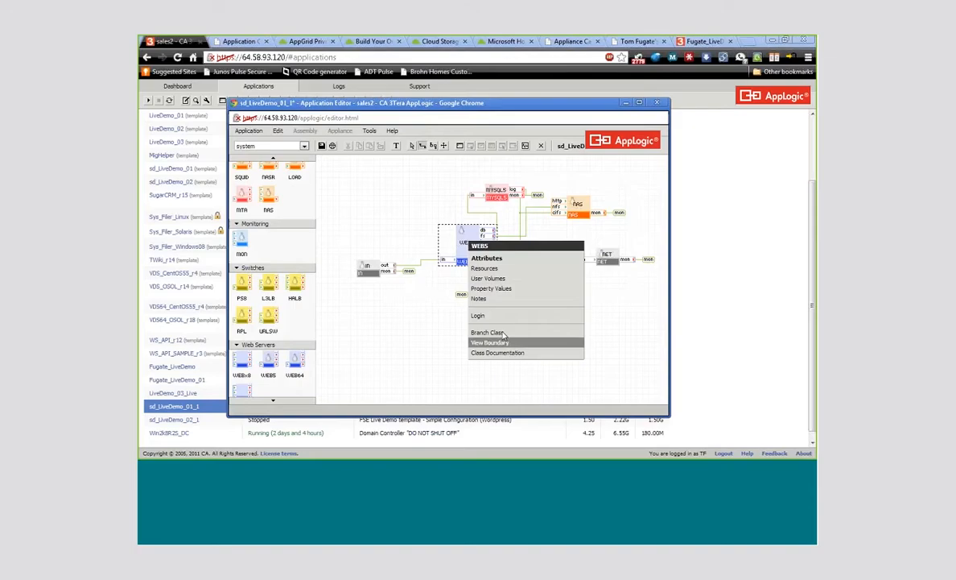
pyautogui.click(492, 353)
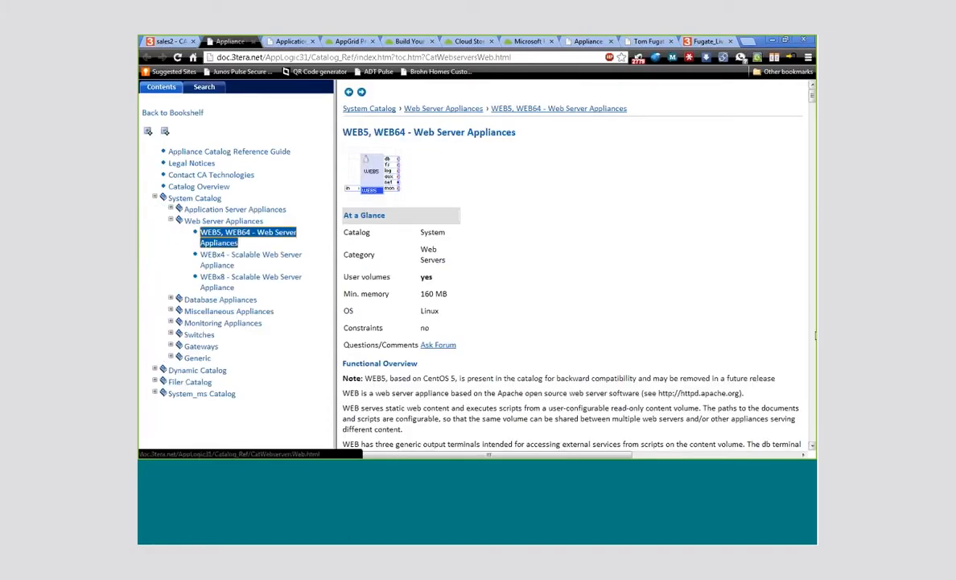
pyautogui.scroll(-5, 814, 336)
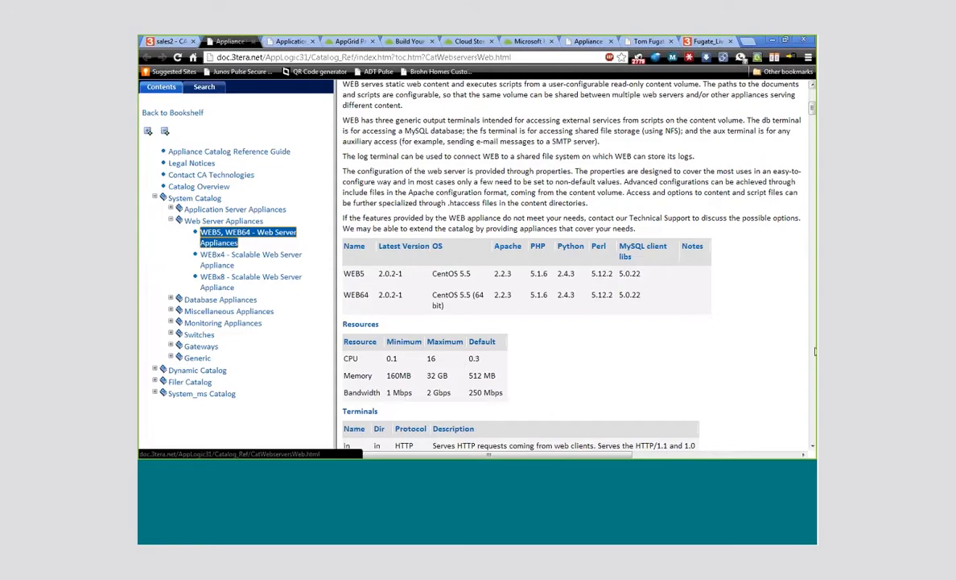
pyautogui.scroll(-5, 815, 351)
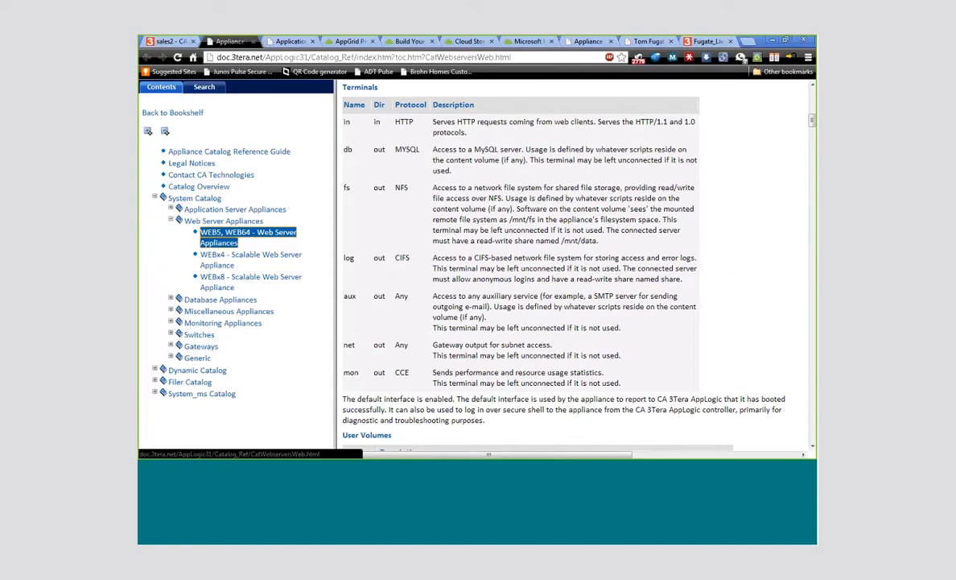
pyautogui.click(812, 378)
pyautogui.click(812, 378)
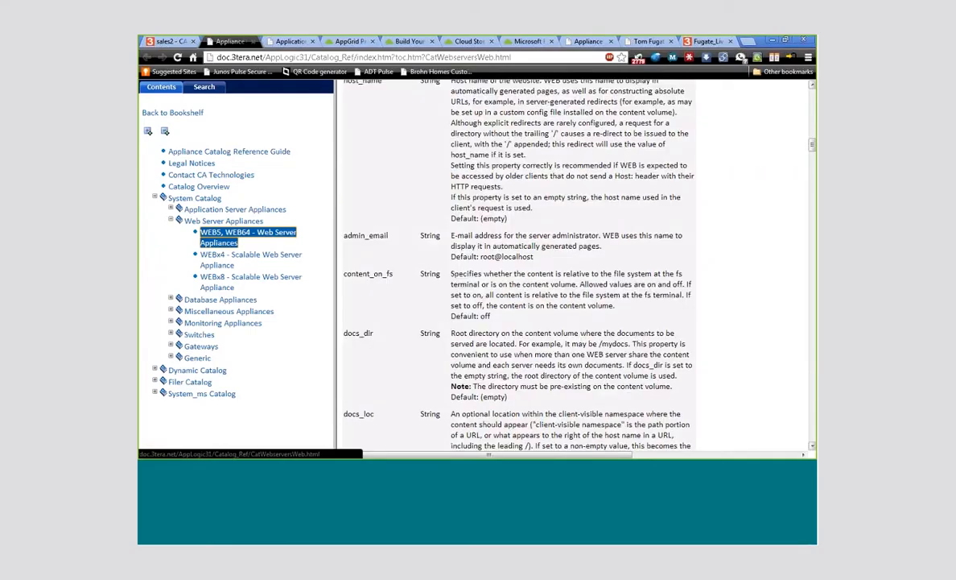
pyautogui.moveTo(813, 145); pyautogui.dragTo(812, 296)
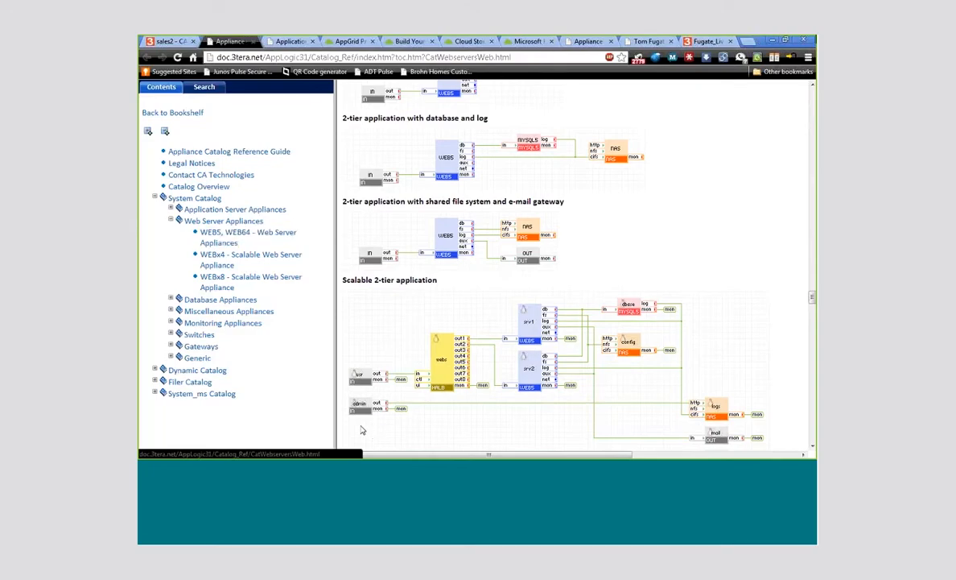
# - Switch back to the application editor and open the WEB5 appliance's instance attributes, moving the settings window fully into view
pyautogui.hotkey('alt', 'Tab')
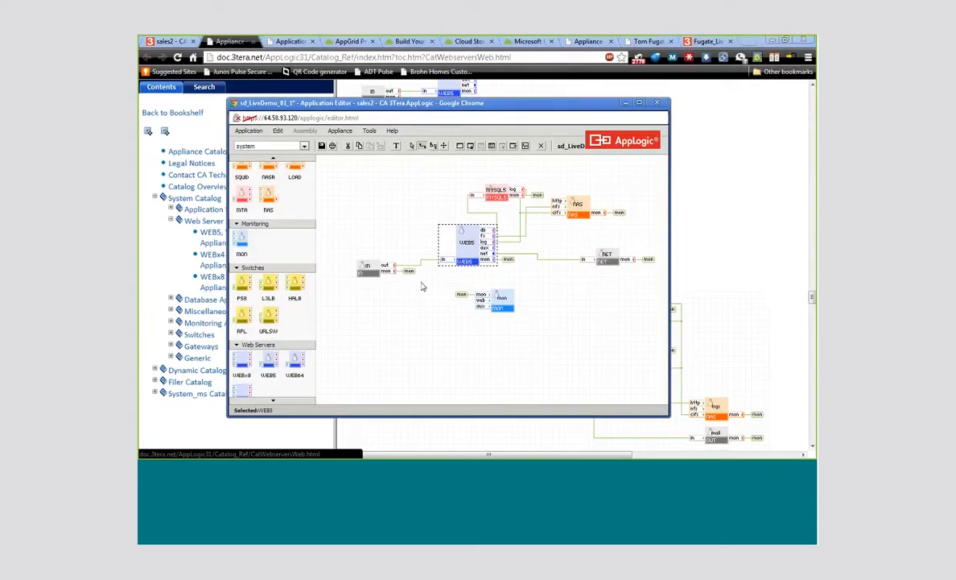
pyautogui.rightClick(471, 246)
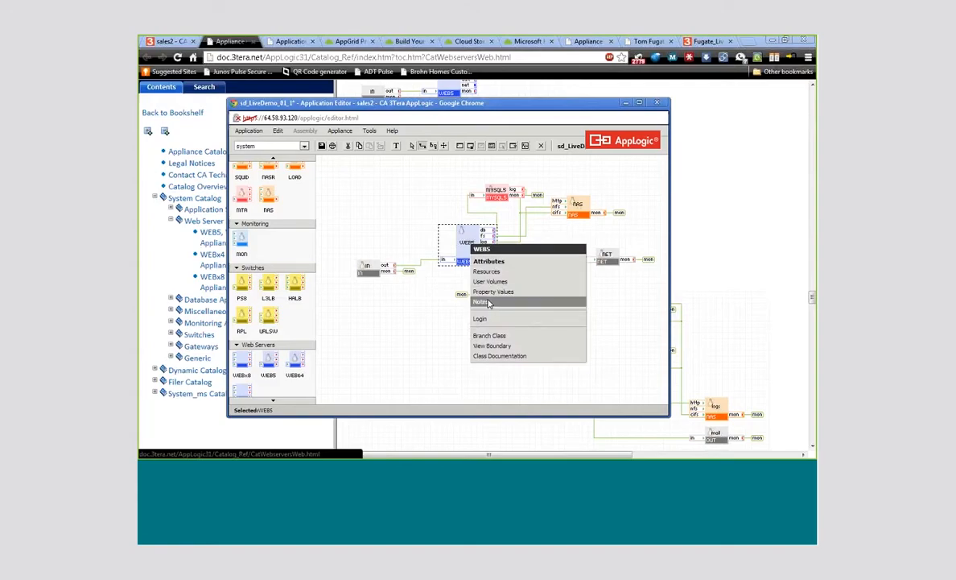
pyautogui.click(487, 267)
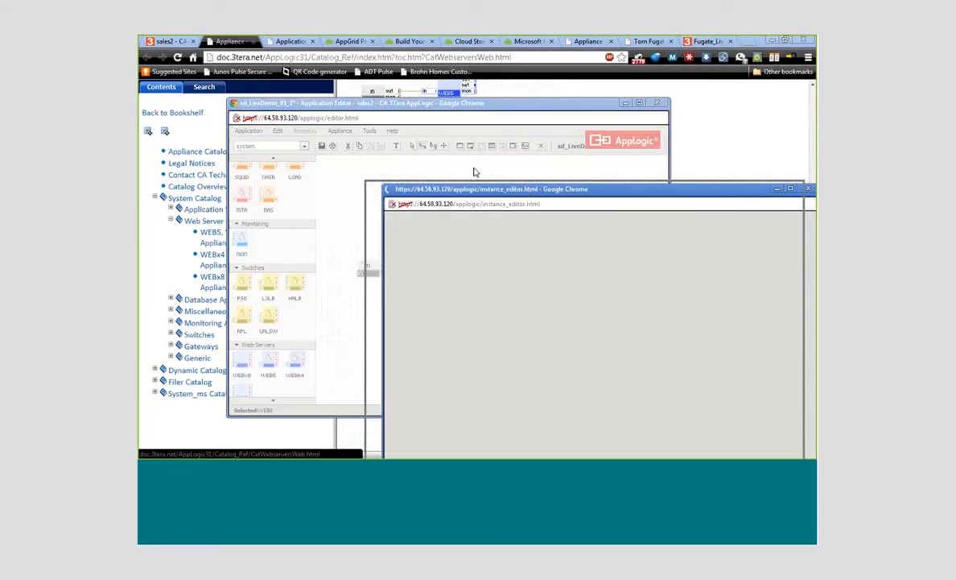
pyautogui.moveTo(527, 190); pyautogui.dragTo(387, 108)
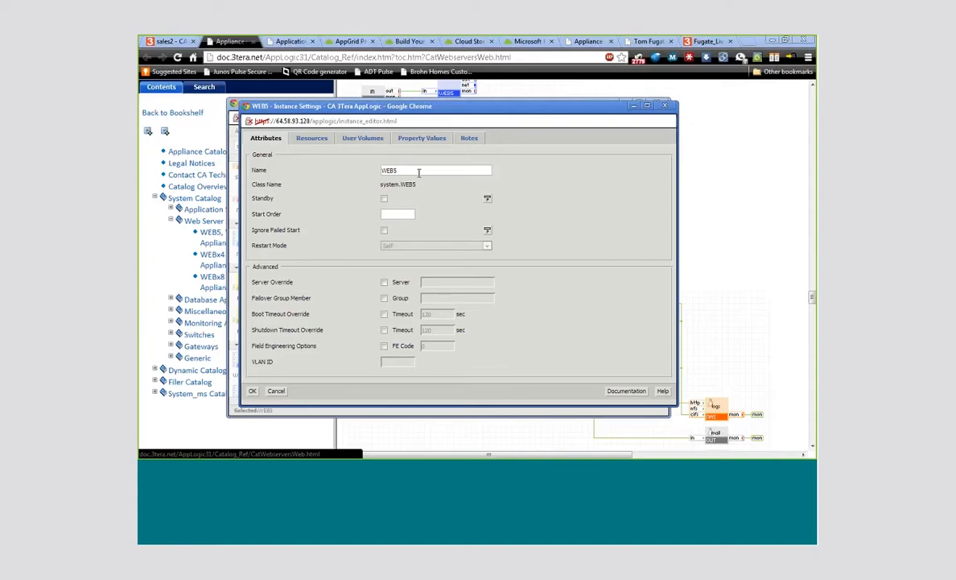
pyautogui.click(419, 172)
# - Review the WEB5 appliance's resource limits, user volumes and property values, including the content_on_fs property
pyautogui.click(312, 139)
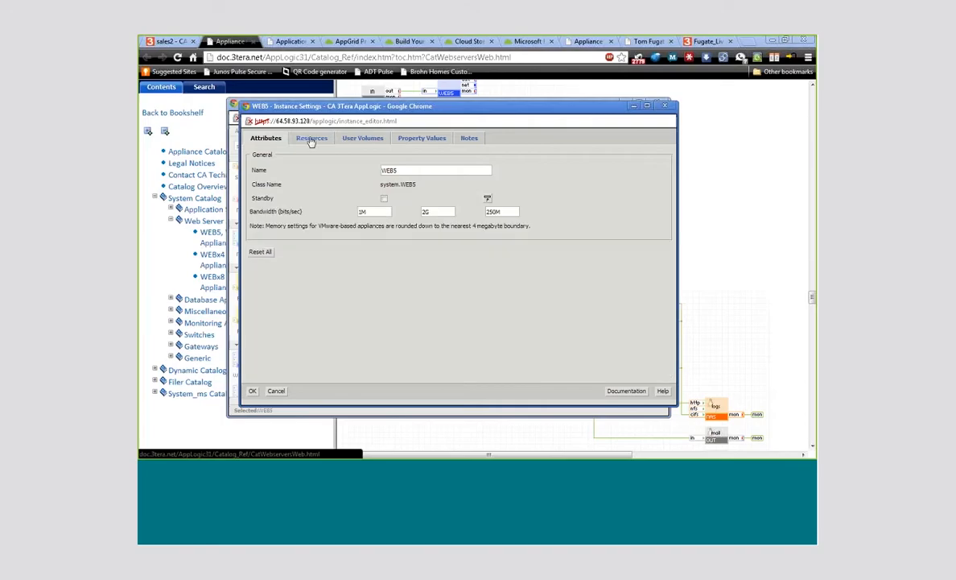
pyautogui.click(312, 139)
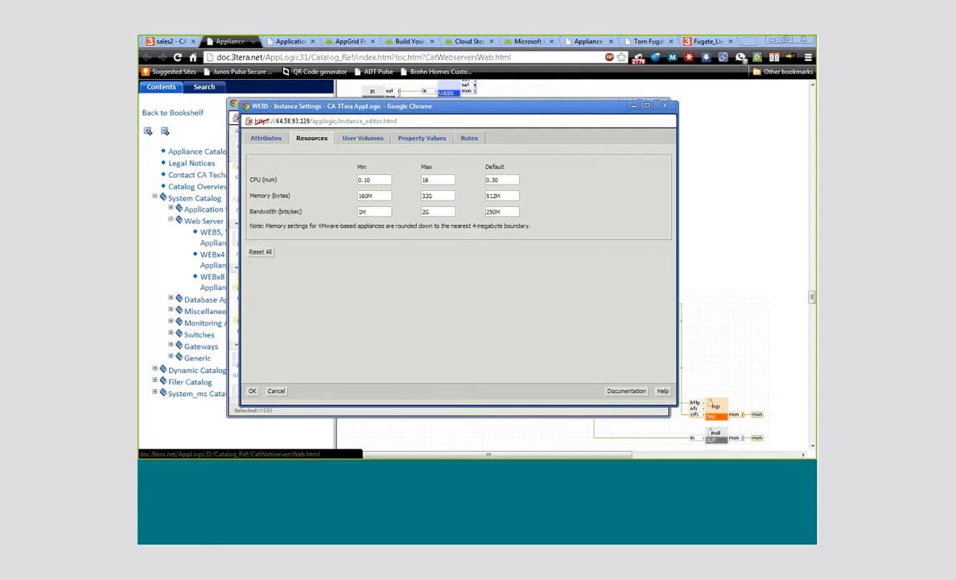
pyautogui.click(371, 142)
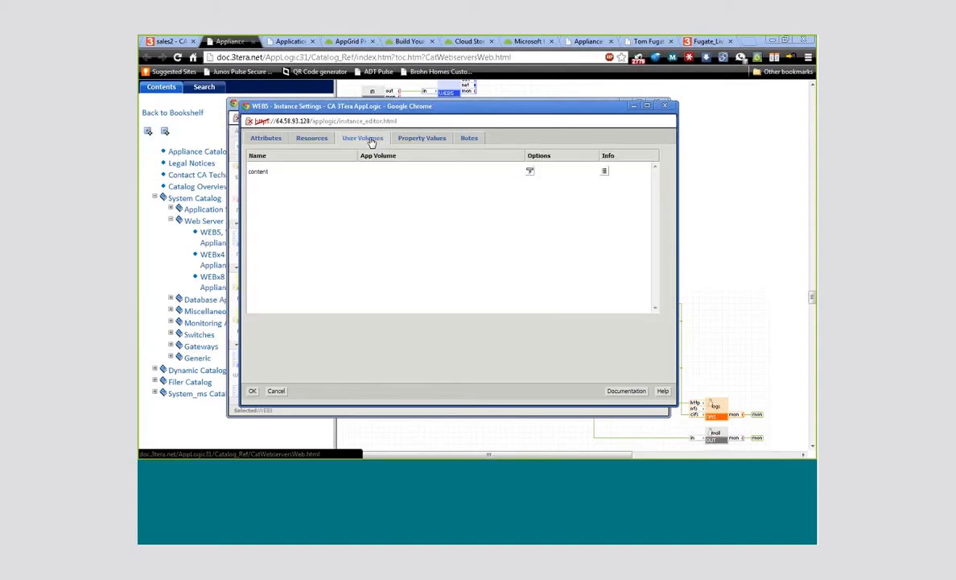
pyautogui.click(419, 141)
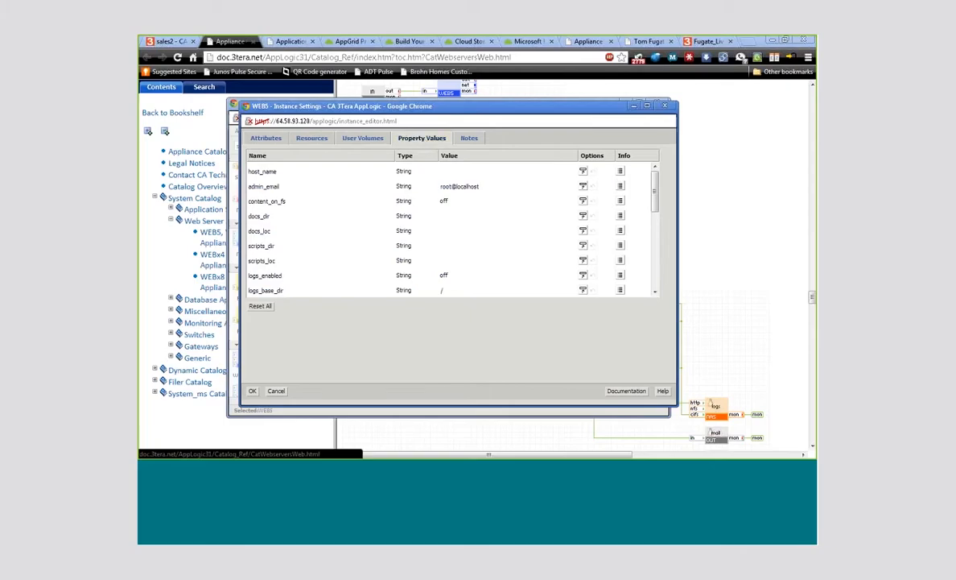
pyautogui.click(456, 201)
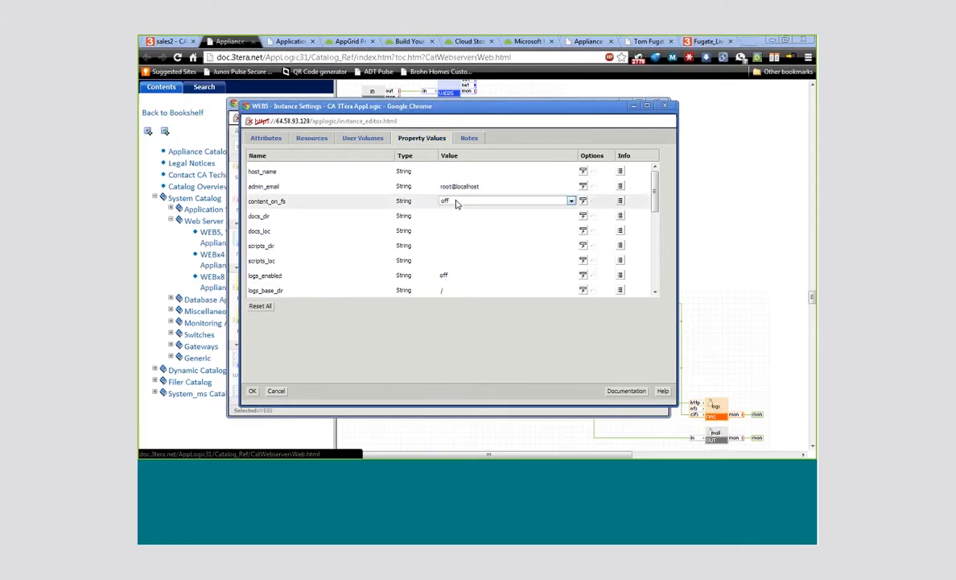
pyautogui.click(457, 202)
pyautogui.click(456, 209)
# - Add the note "content version 6.0" to the WEB5 appliance and save its settings
pyautogui.click(470, 139)
pyautogui.write('c')
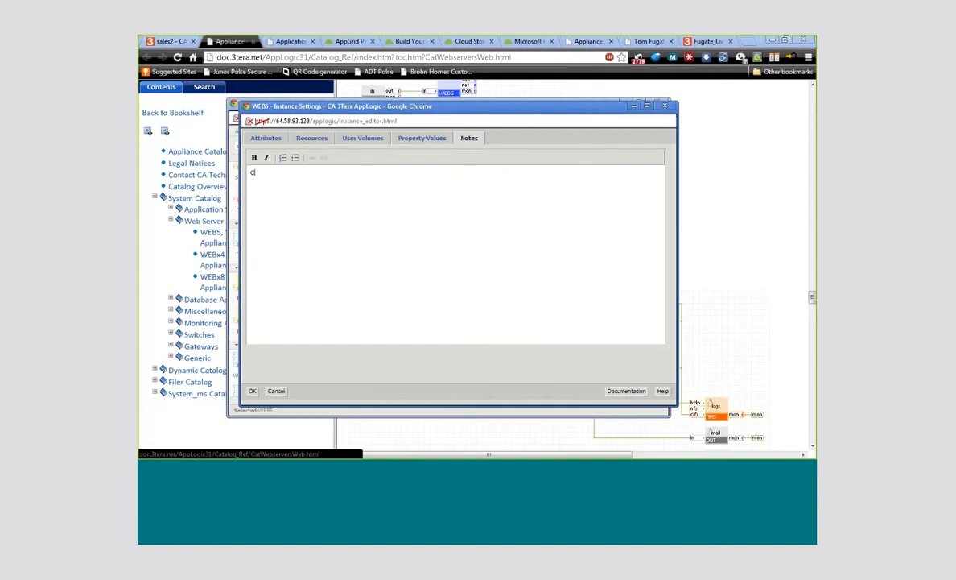
pyautogui.write('ontent version 6.0')
pyautogui.click(252, 390)
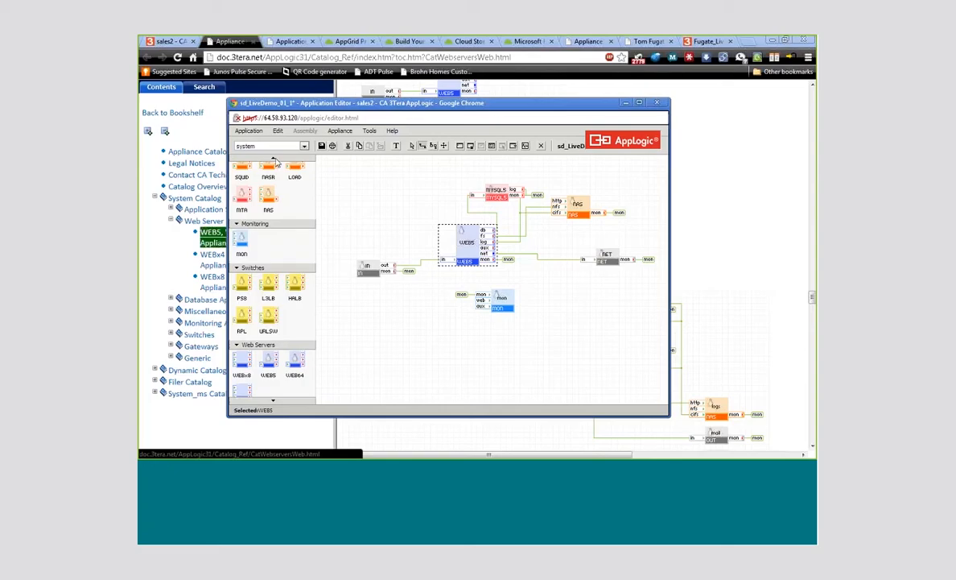
# - Look up the class documentation of the PGSQL64 database appliance in the system catalog, then return to the application editor
pyautogui.click(274, 158)
pyautogui.click(276, 160)
pyautogui.click(277, 159)
pyautogui.click(276, 159)
pyautogui.click(276, 161)
pyautogui.click(276, 161)
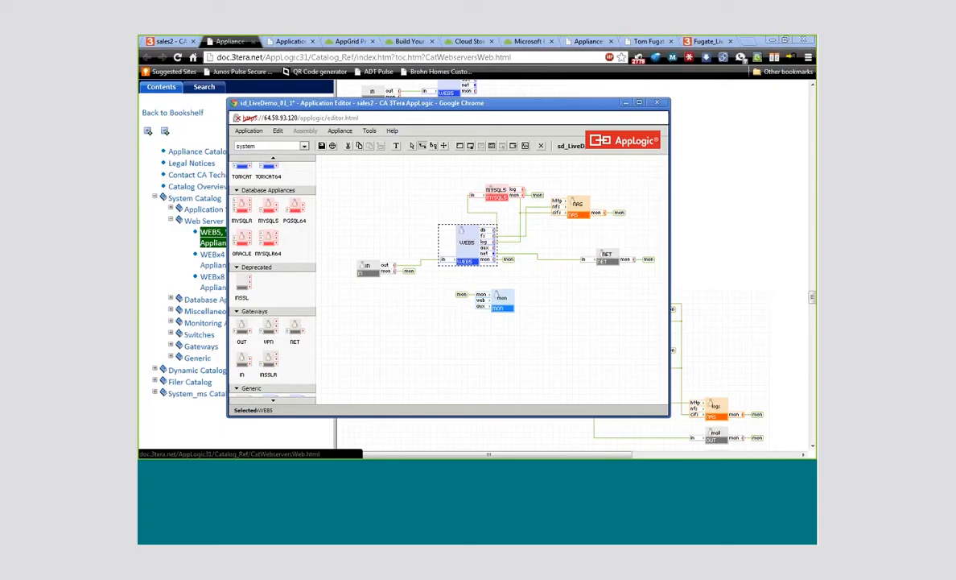
pyautogui.rightClick(297, 213)
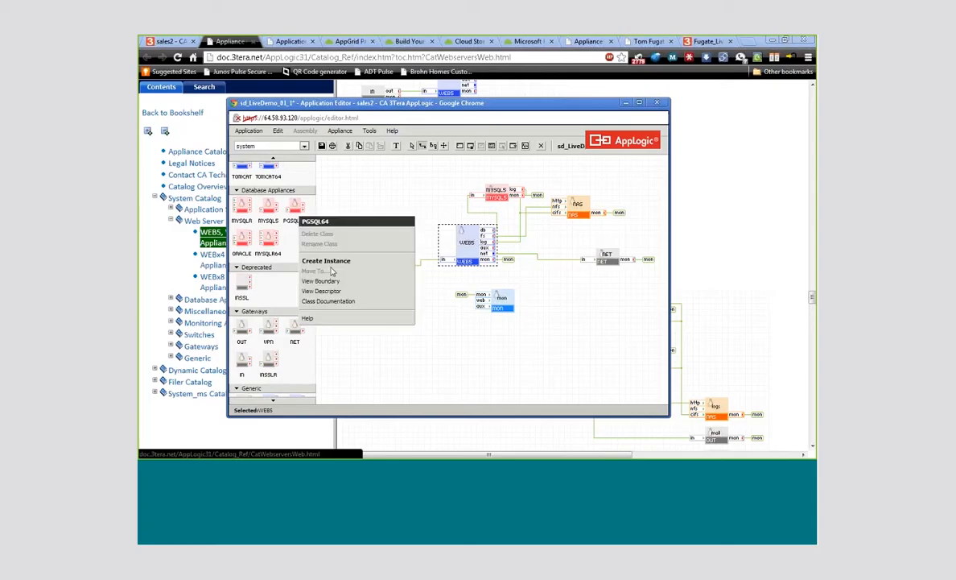
pyautogui.click(346, 300)
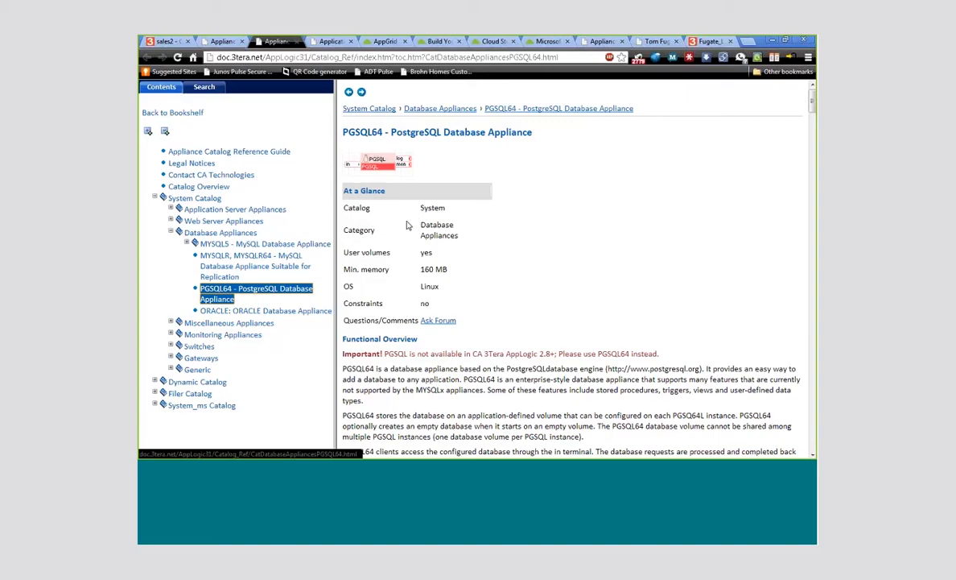
pyautogui.click(376, 248)
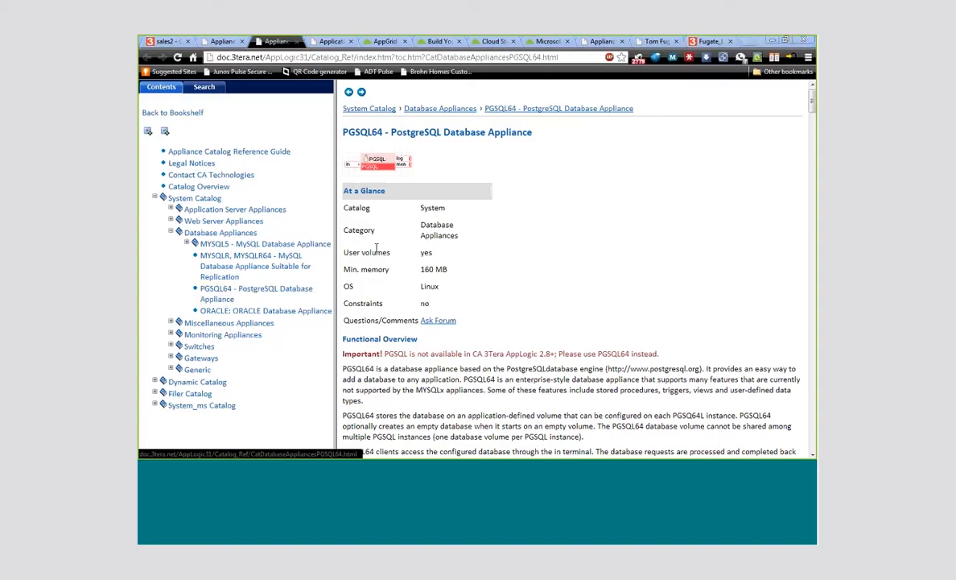
pyautogui.hotkey('alt', 'Tab')
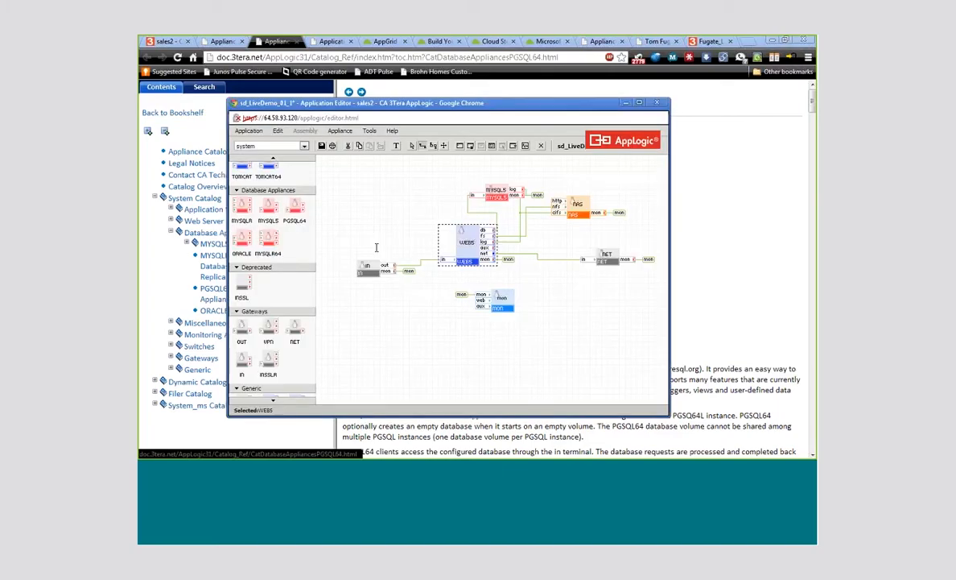